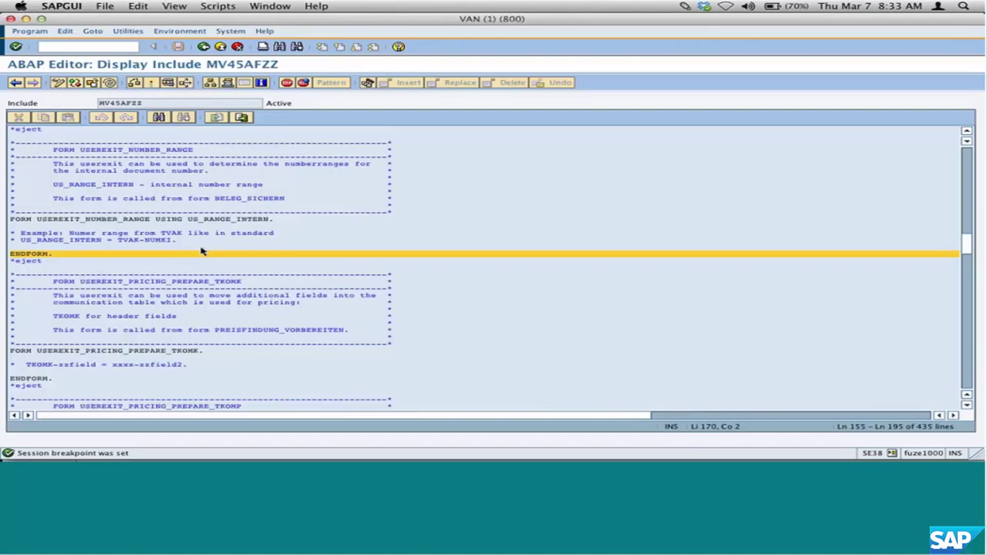
Open a new session and start a standard sales order in transaction VA01 with the preset organizational data.
left_click(105, 6)
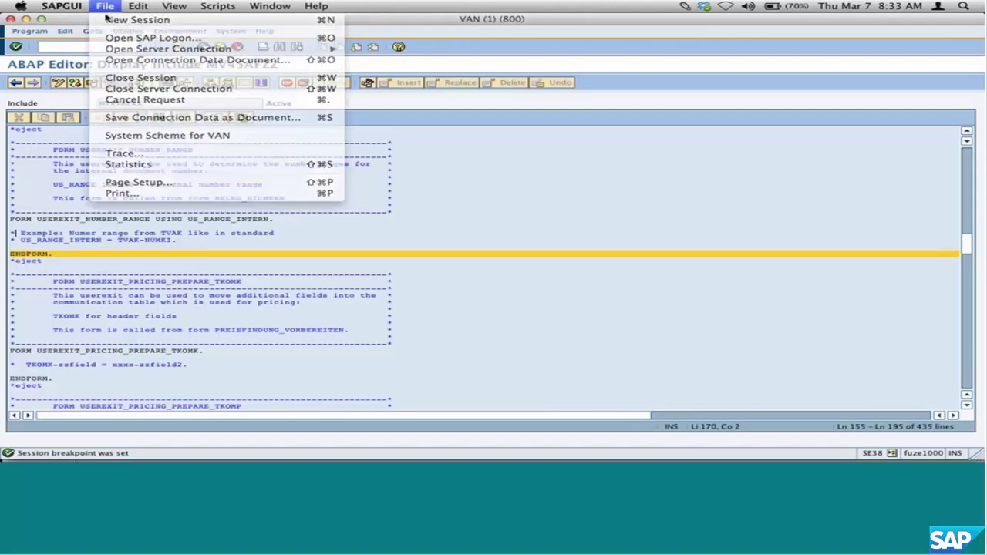
left_click(115, 22)
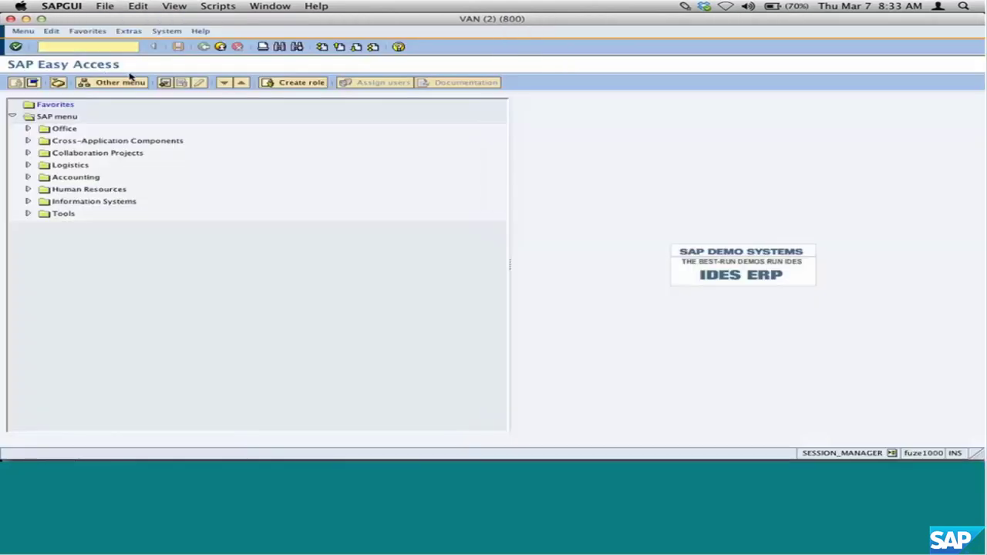
type("va01")
key("Return")
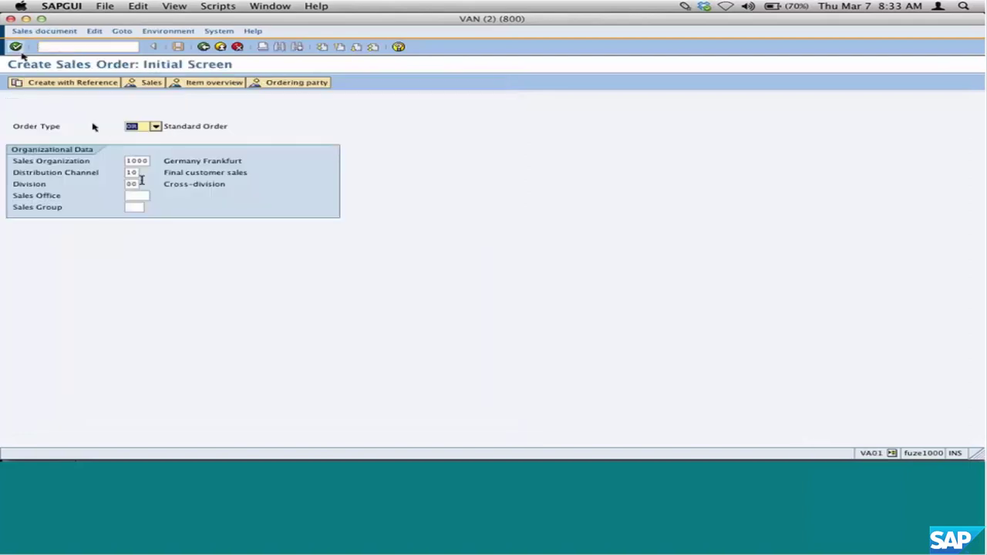
key("Return")
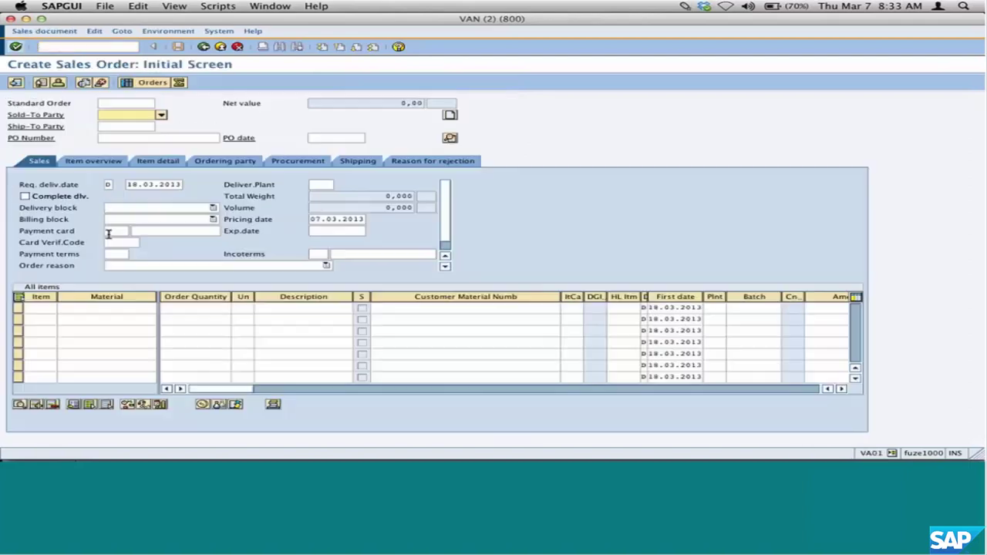
Enter the sold-to party's customer number, accept the preselected ship-to partner, and save the order to reach the breakpoint.
type("10")
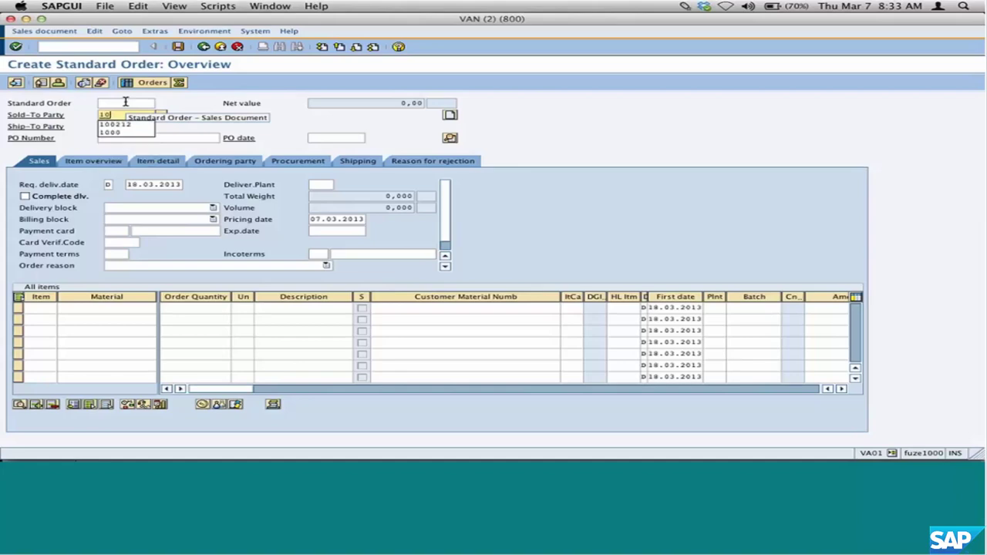
type("00")
key("Return")
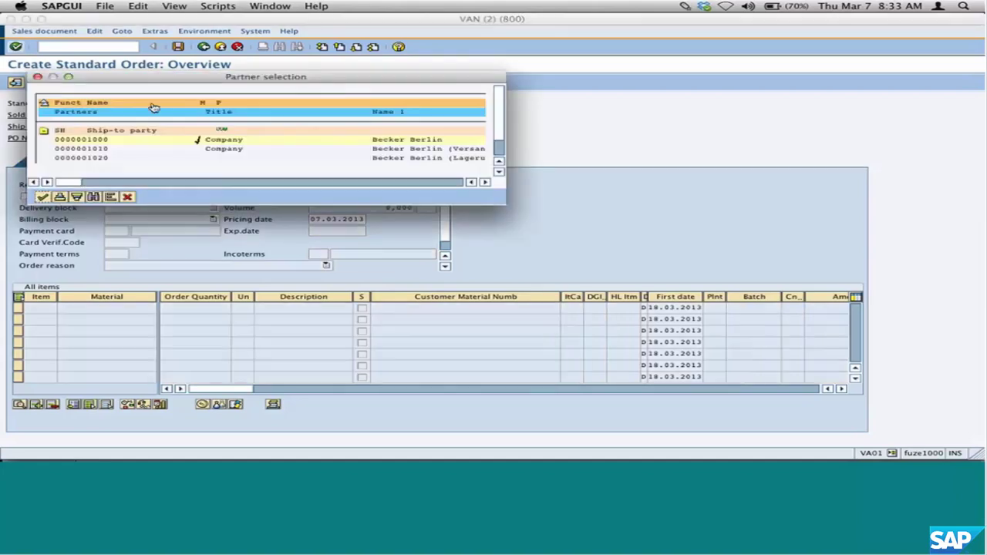
key("Return")
left_click(178, 47)
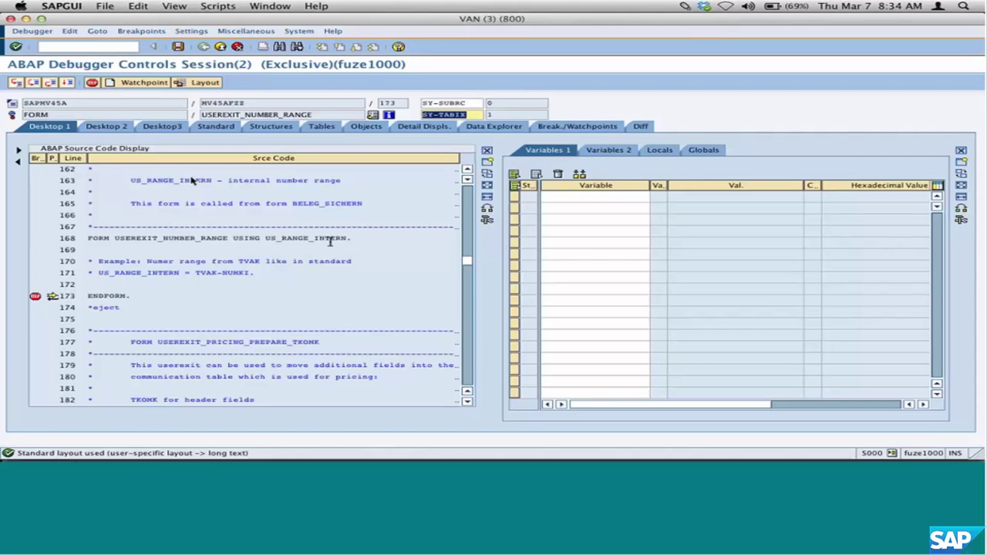
Copy US_RANGE_INTERN from line 171 of the source code and add it to the debugger's watched variables.
left_click_drag(100, 272, 181, 275)
key("super+c")
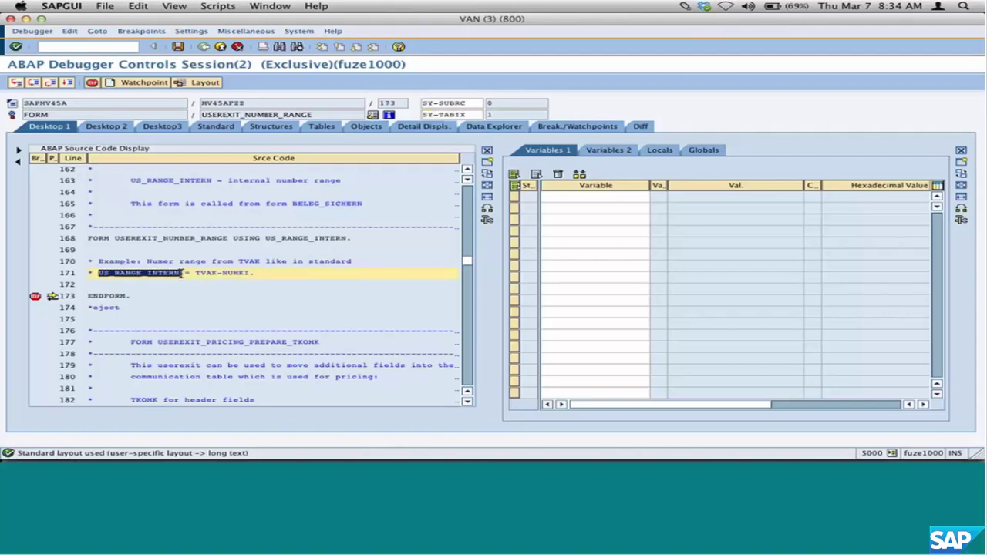
left_click(583, 196)
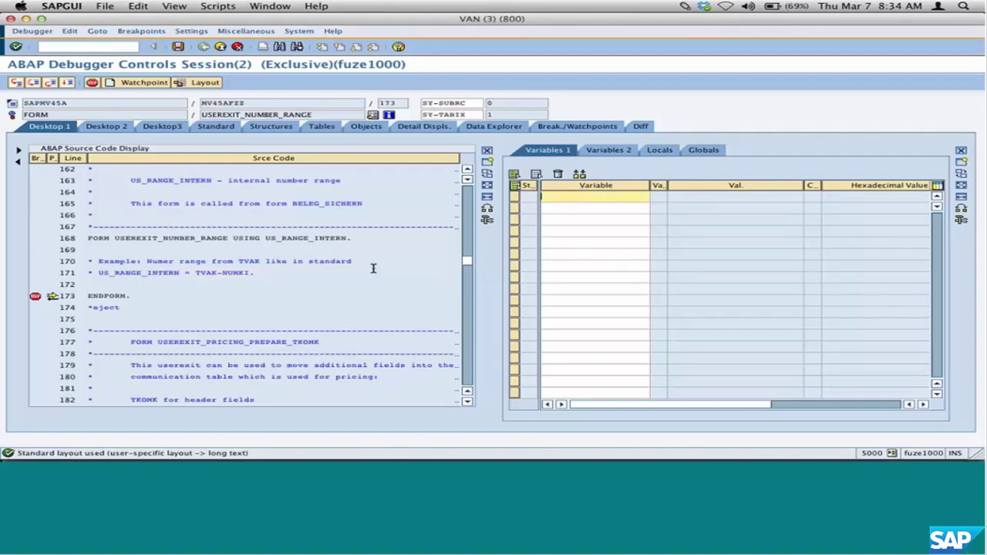
left_click(145, 274)
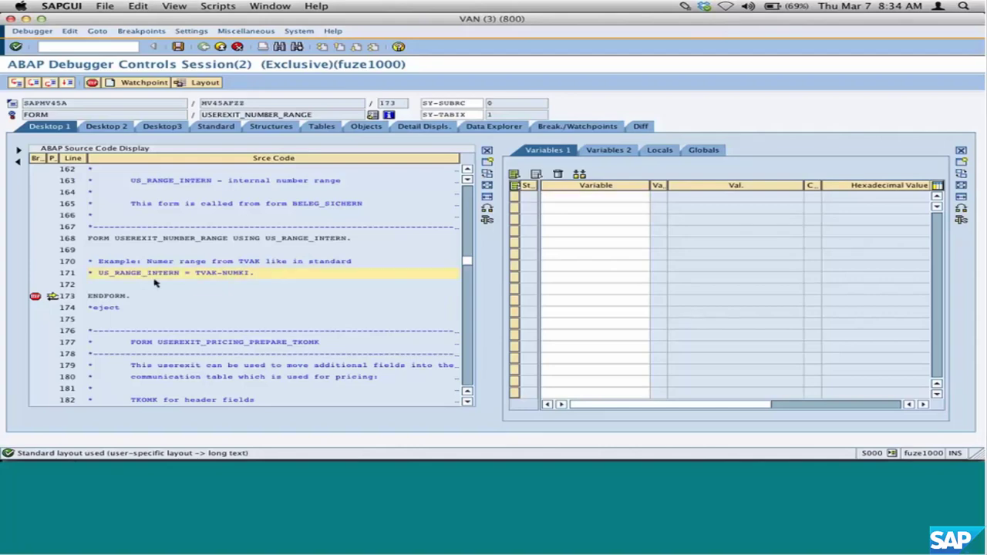
left_click(580, 198)
key("super+v")
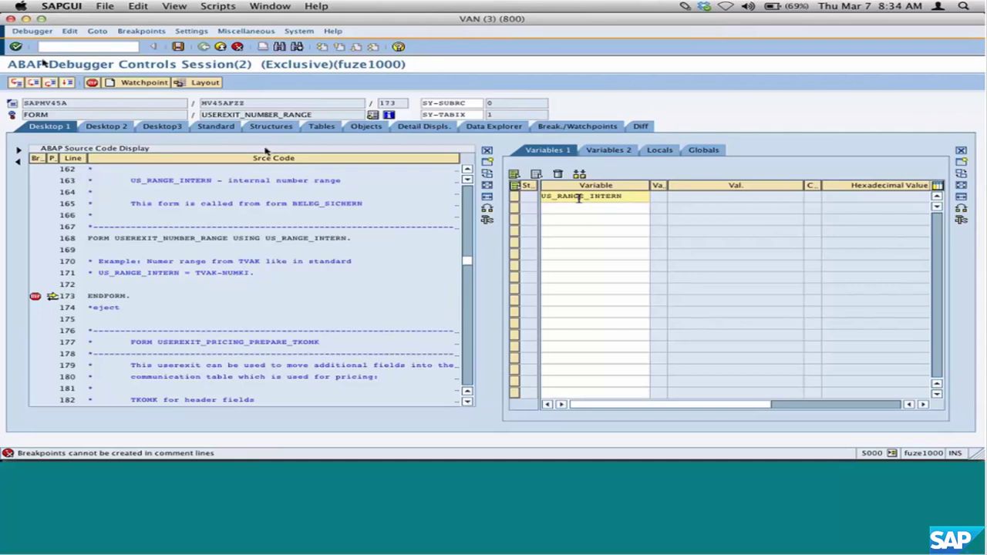
key("Return")
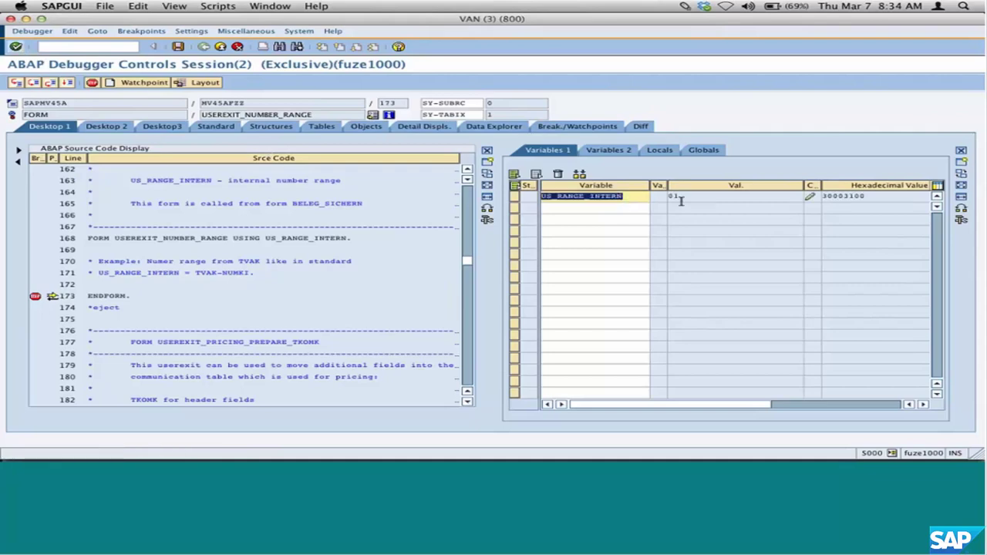
Check the runtime value of US_RANGE_INTERN in the variable list.
left_click(613, 198)
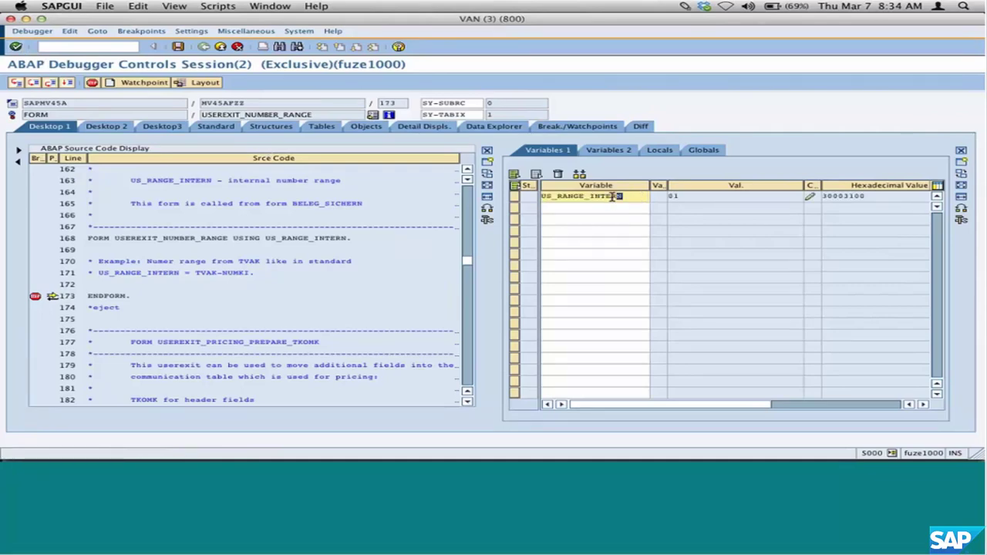
left_click_drag(613, 197, 543, 195)
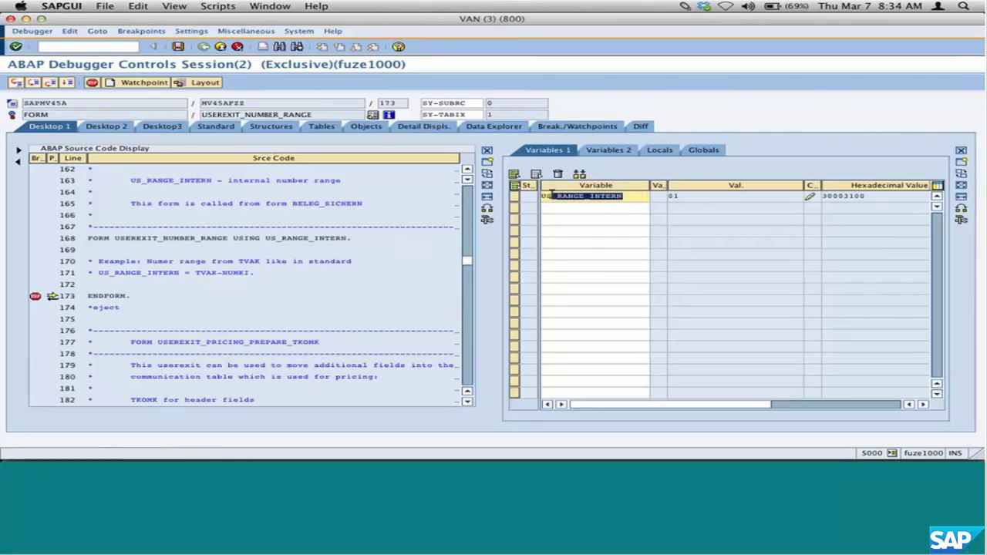
left_click(680, 196)
left_click_drag(680, 196, 668, 196)
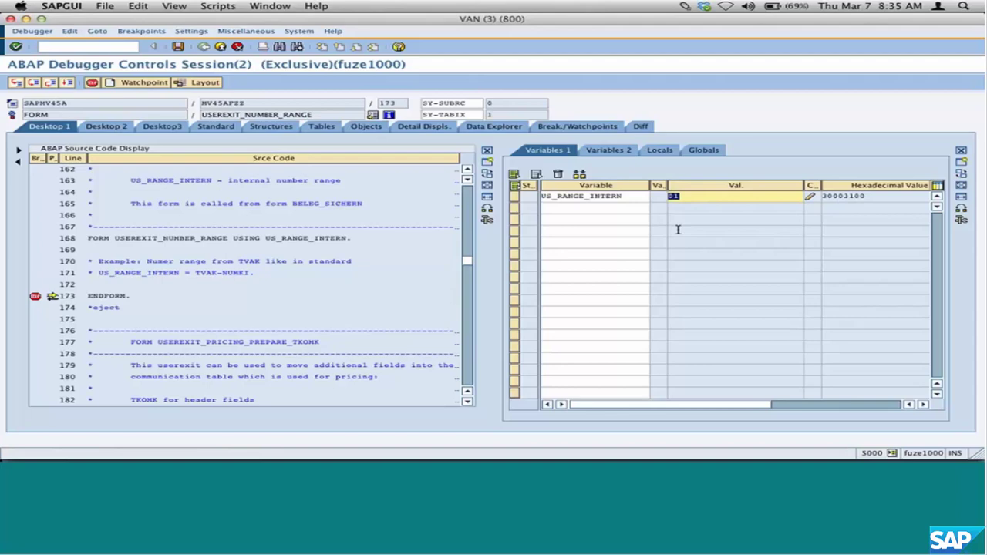
Start transaction VN01 in a new session and display the number range intervals for SD Documents.
left_click(121, 48)
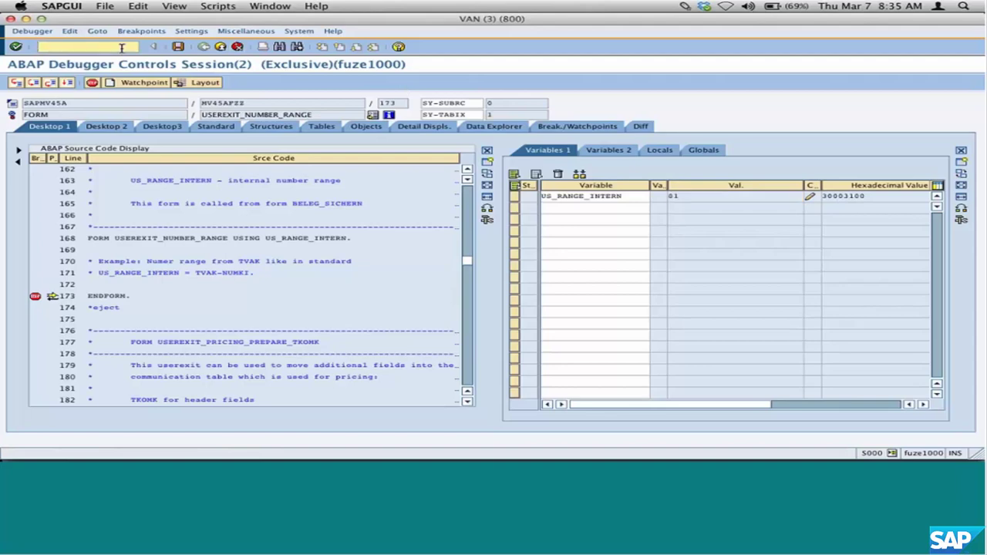
type("/ovn01")
key("Return")
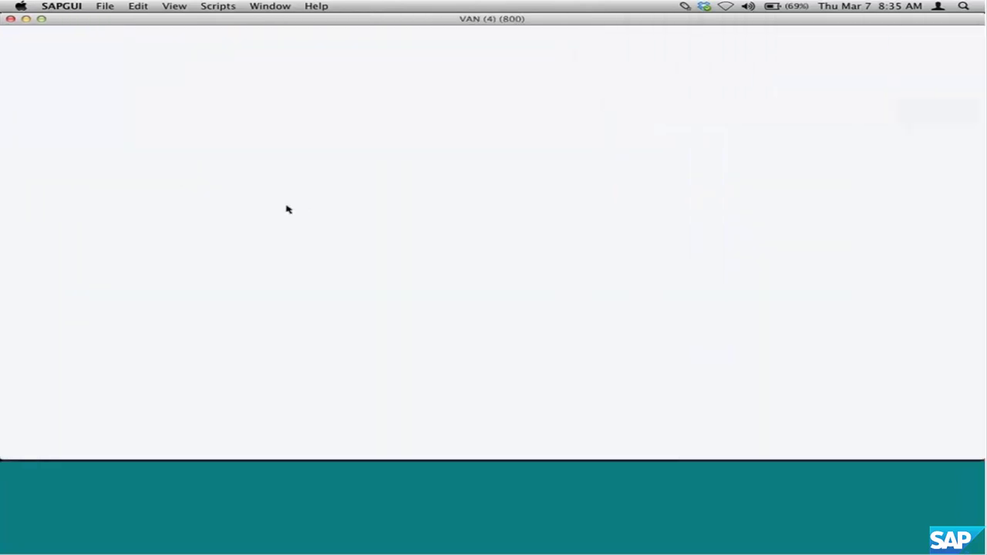
left_click(41, 114)
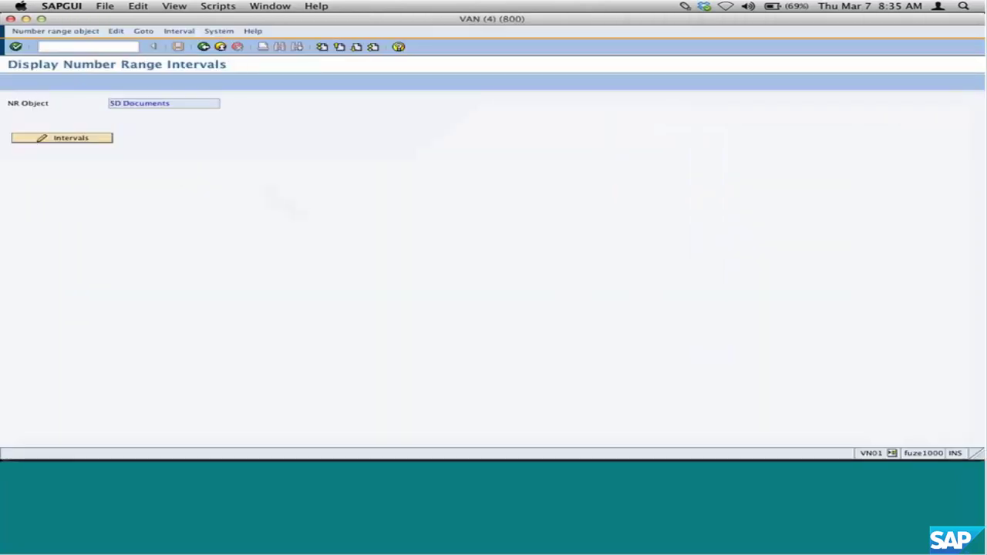
left_click(105, 157)
Examine the start and current numbers of interval 01 and compare its row with interval 03.
left_click(94, 157)
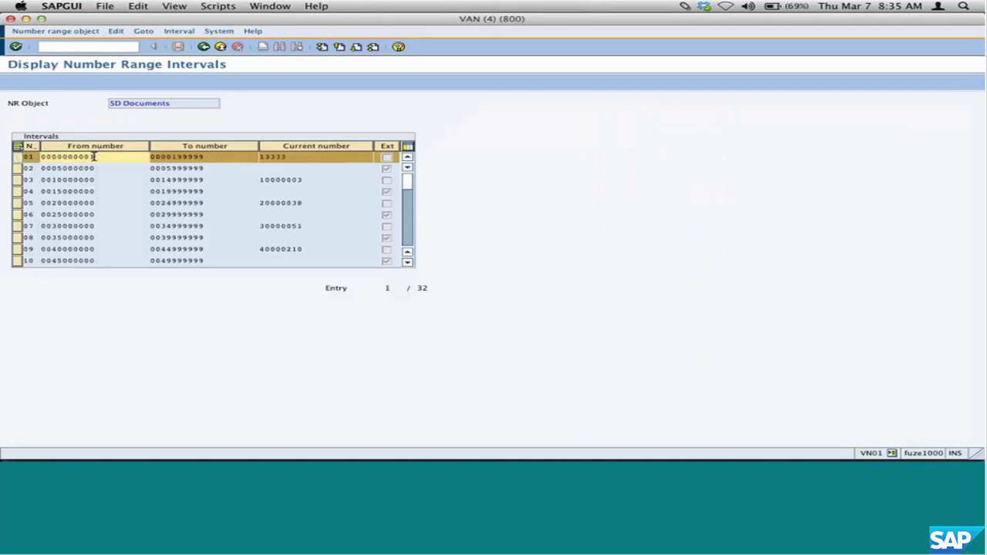
left_click_drag(94, 156, 30, 158)
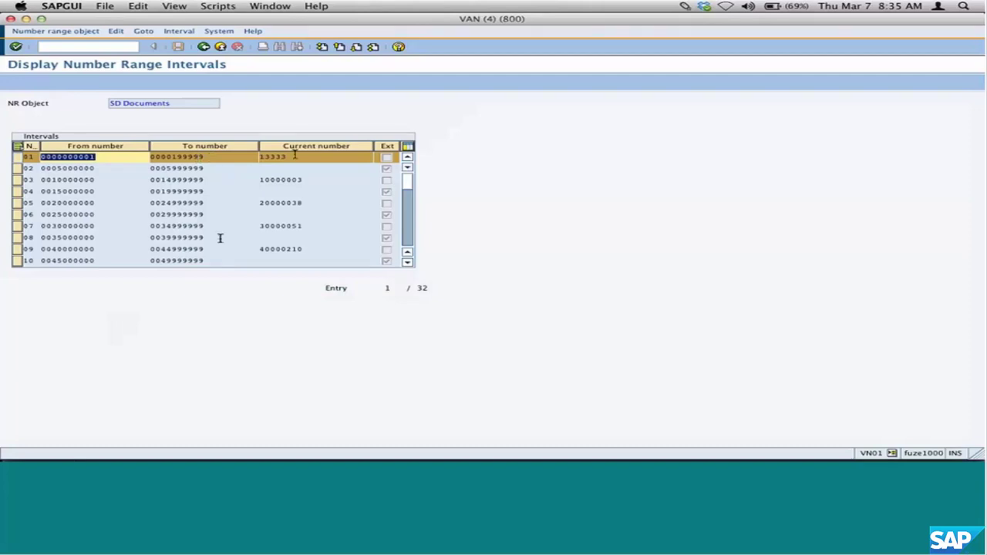
left_click_drag(295, 157, 231, 156)
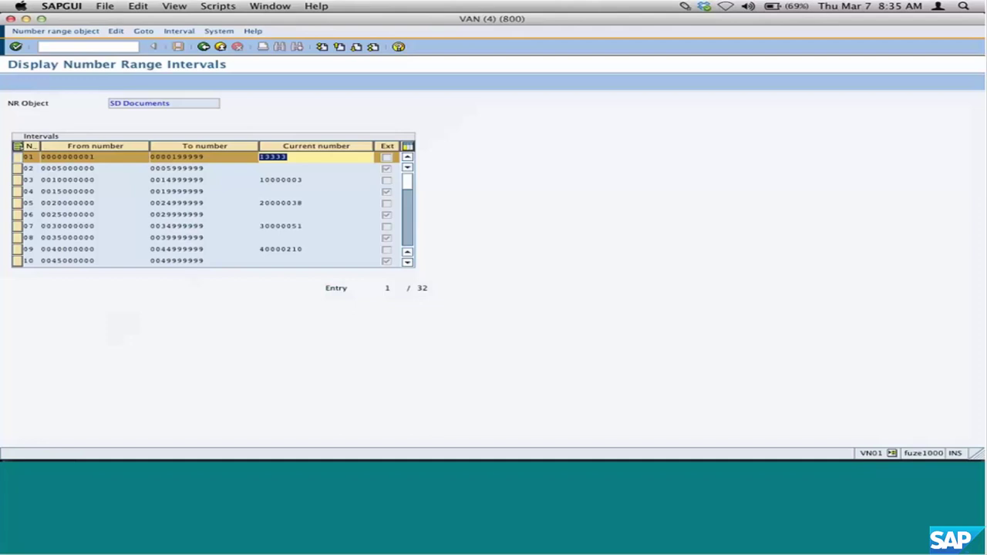
left_click(17, 157)
left_click(17, 179)
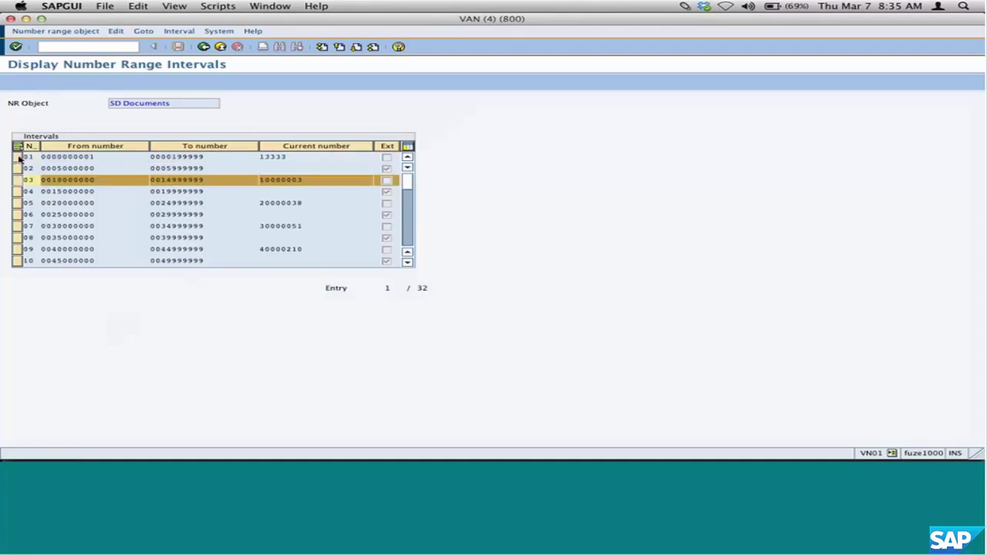
left_click(17, 157)
left_click(17, 180)
left_click(17, 157)
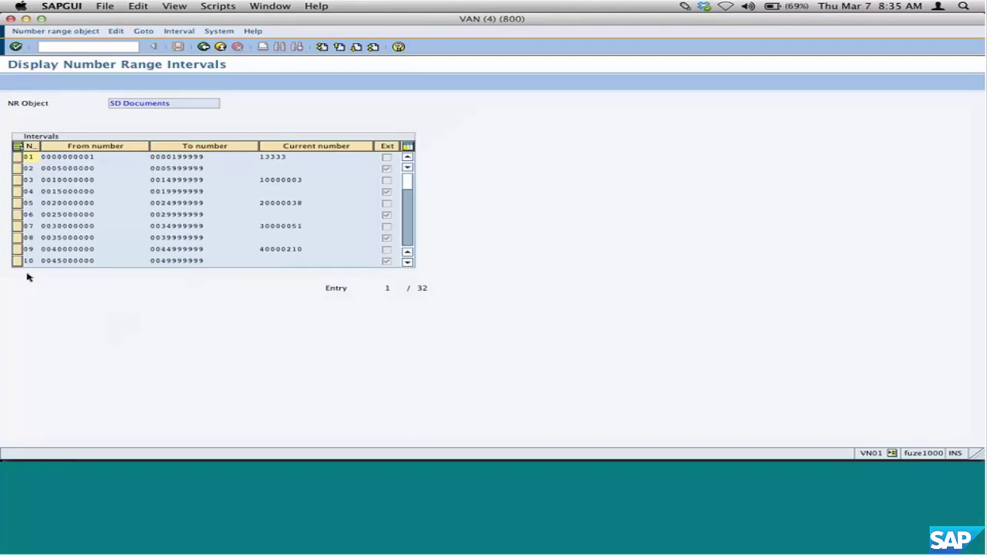
Examine the from, to and current numbers of interval 03.
left_click(19, 182)
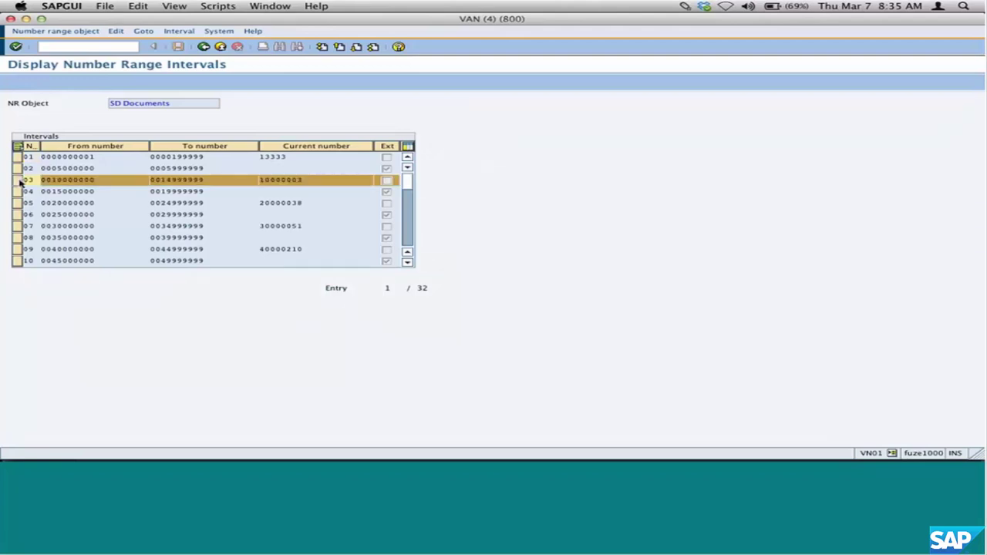
double_click(95, 182)
left_click_drag(202, 180, 150, 180)
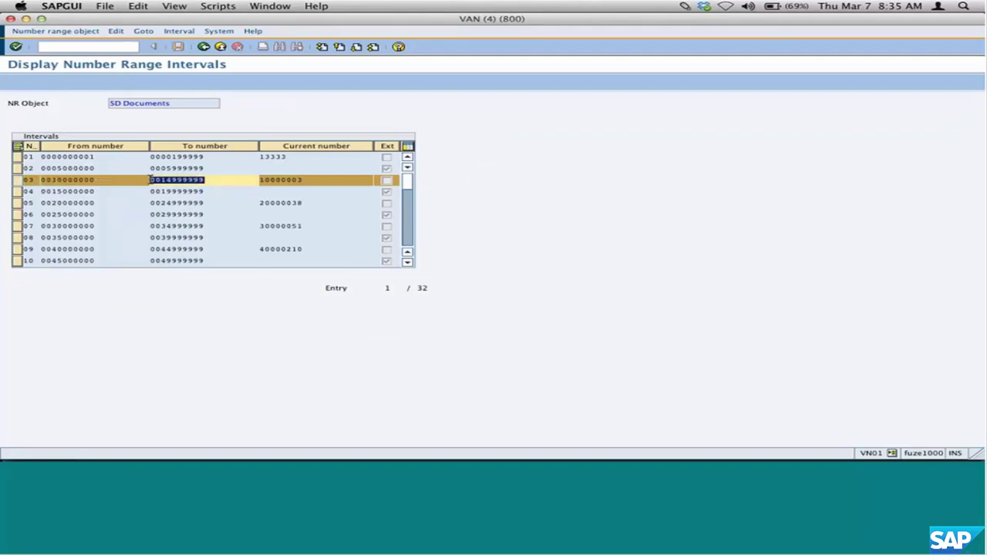
left_click_drag(303, 179, 260, 180)
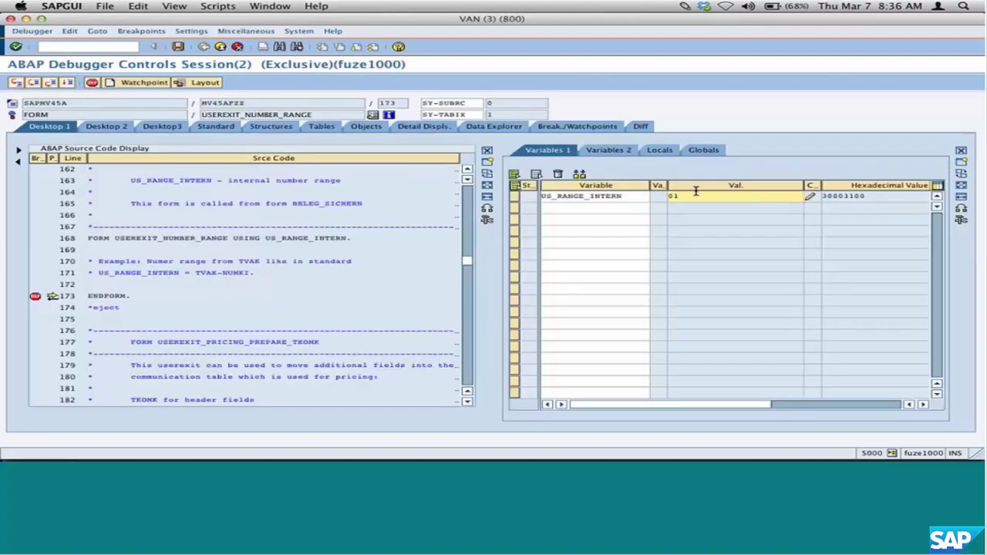
Return to the debugger session, change the value of US_RANGE_INTERN to 03, and continue program execution.
left_click_drag(689, 197, 660, 199)
left_click(811, 197)
key("BackSpace")
type("3")
key("Return")
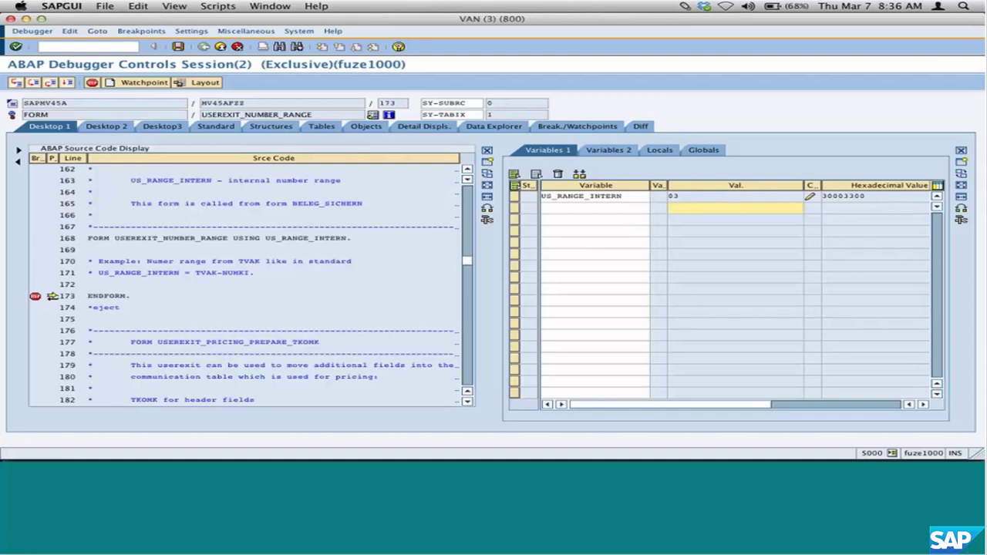
left_click(67, 83)
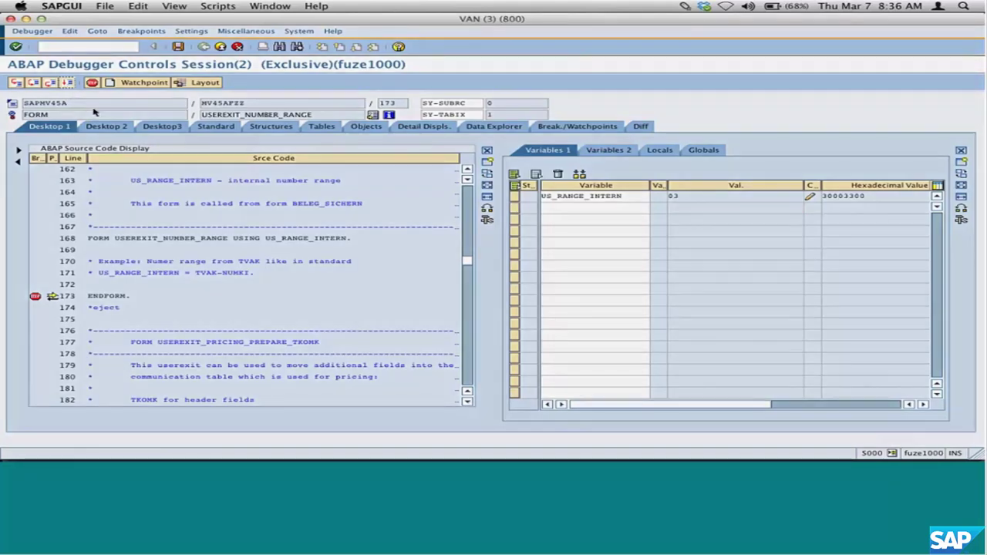
key("F8")
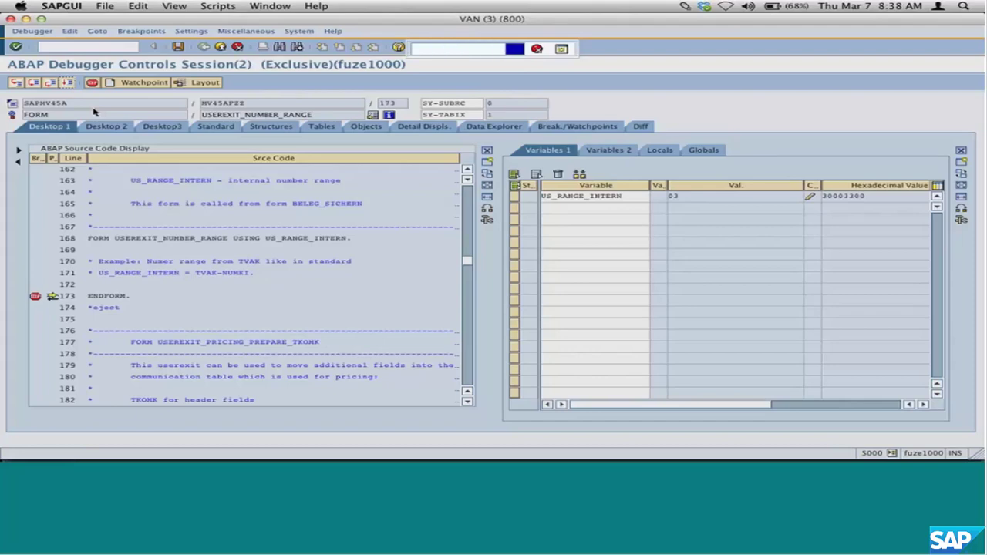
Switch to the SAP-Debugging.pptx presentation in PowerPoint, review the breakpoint and debug replace slides up to slide 19, and return to the debugger.
key("super+Tab")
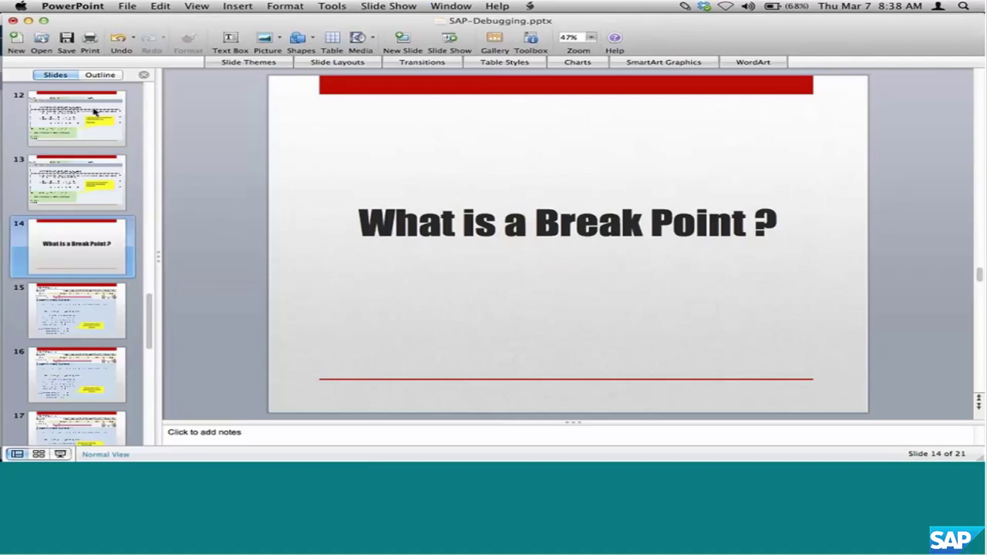
key("Down")
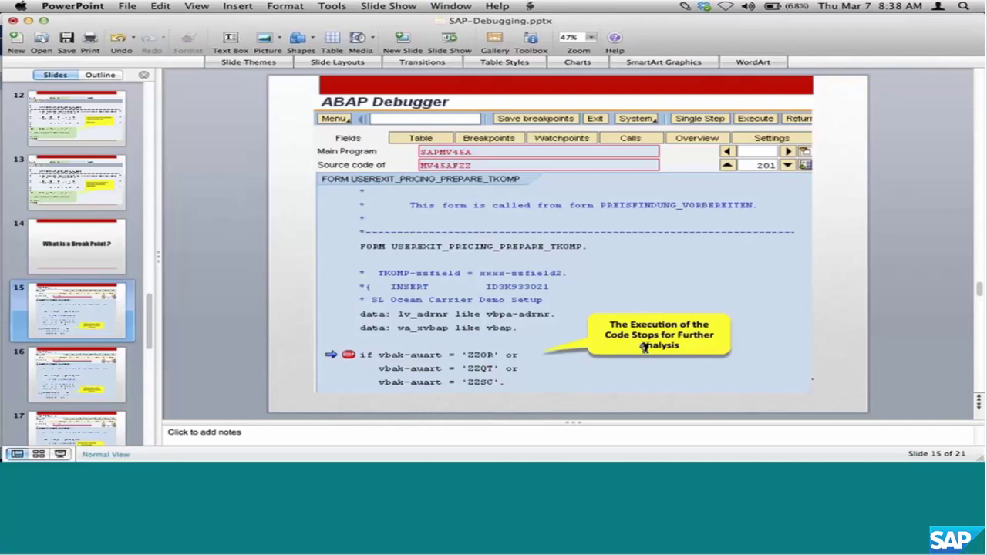
key("Down")
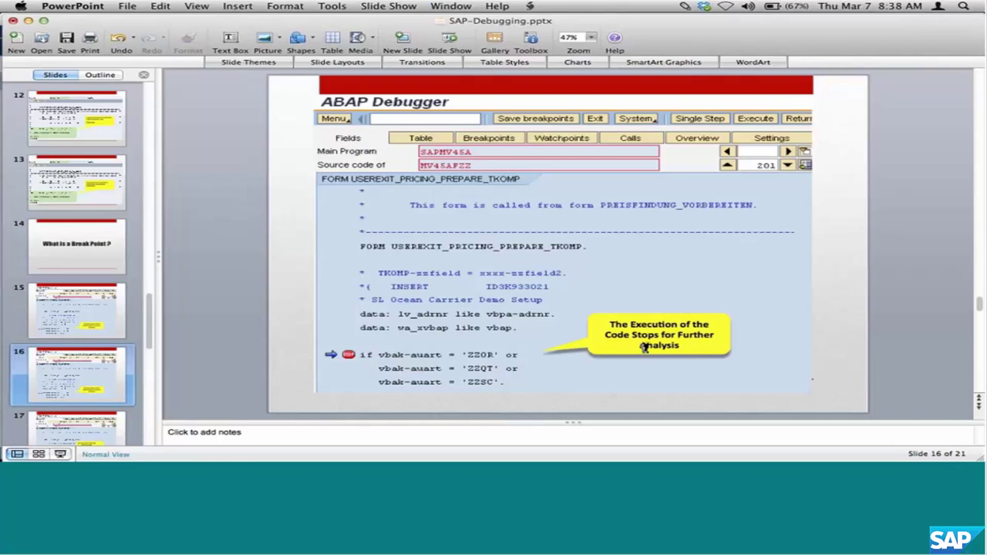
key("Down")
key("Down")
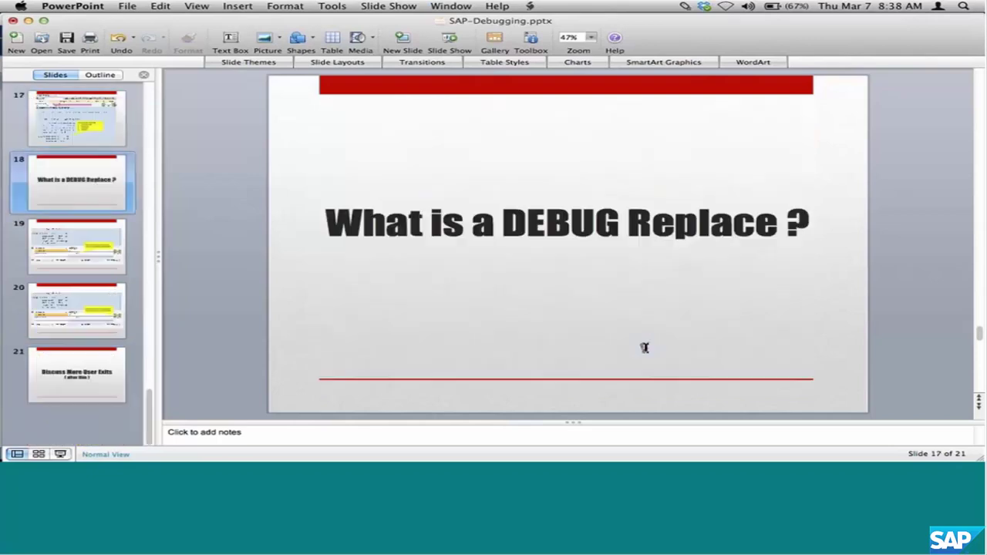
key("Down")
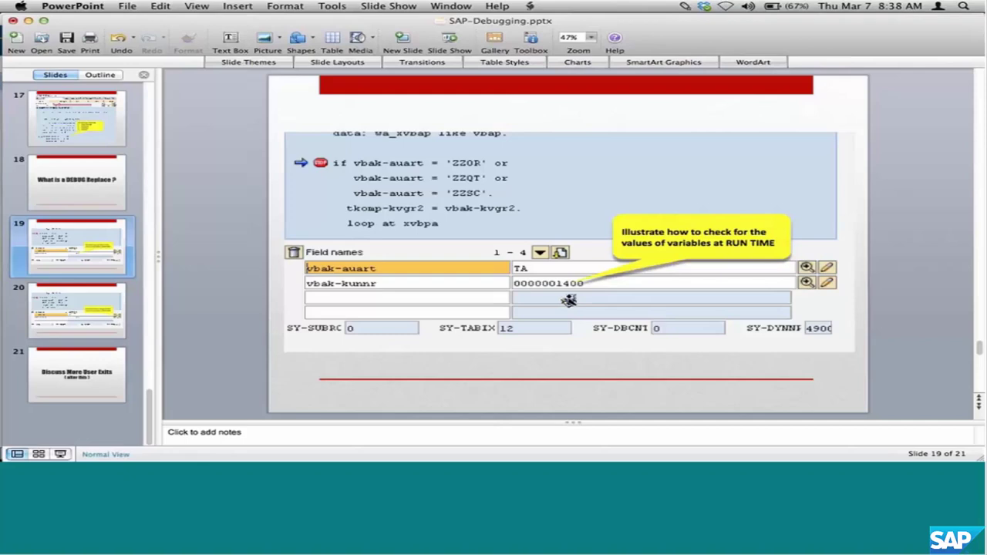
key("super+Tab")
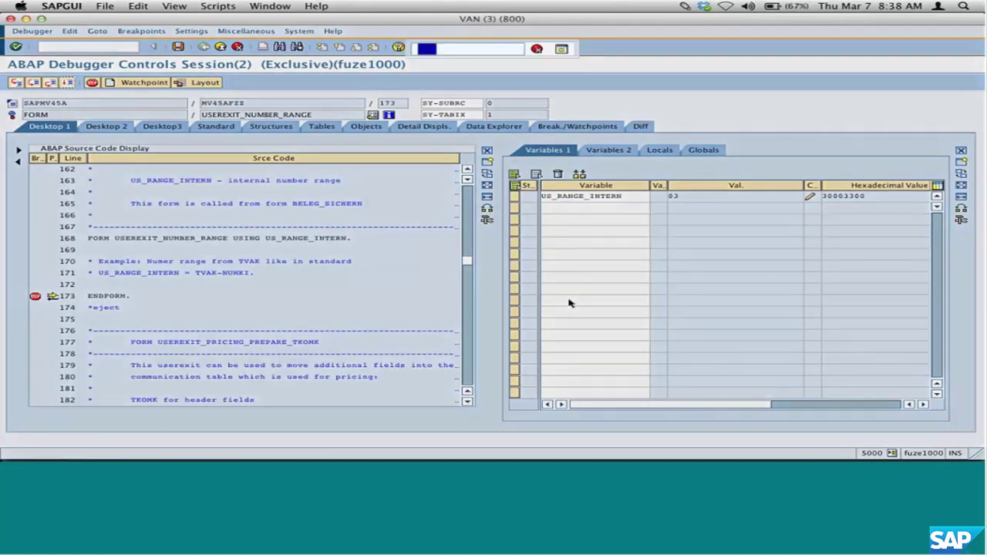
Switch to the SAP-Debugging.pptx presentation in PowerPoint, review slide 20 on changing variable values at run time, and return to the SAP debugger.
key("super+Tab")
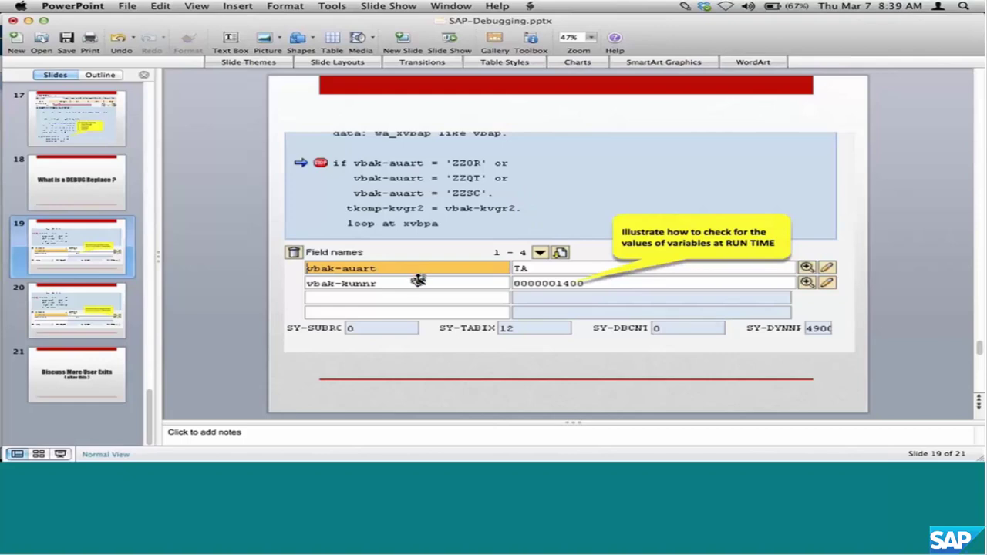
left_click(42, 309)
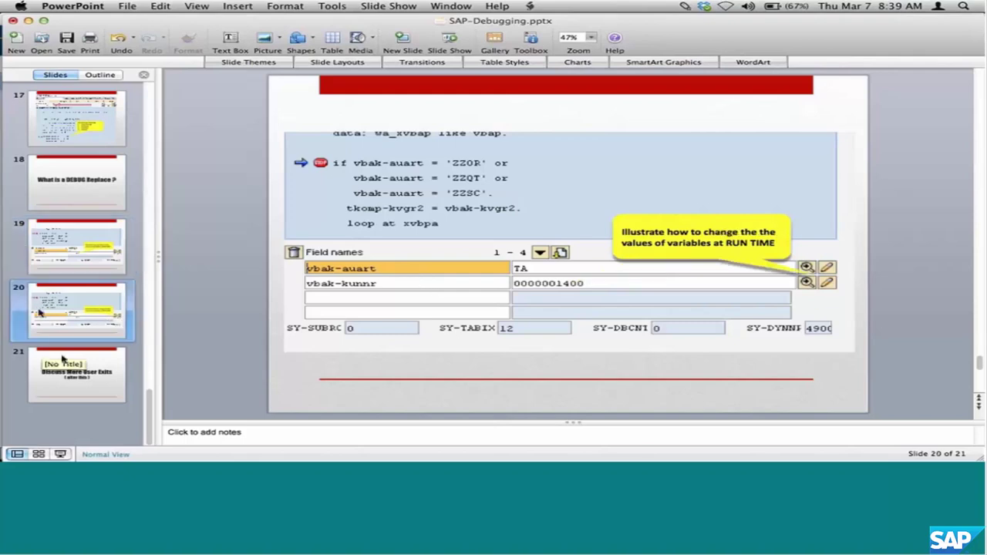
key("super+Tab")
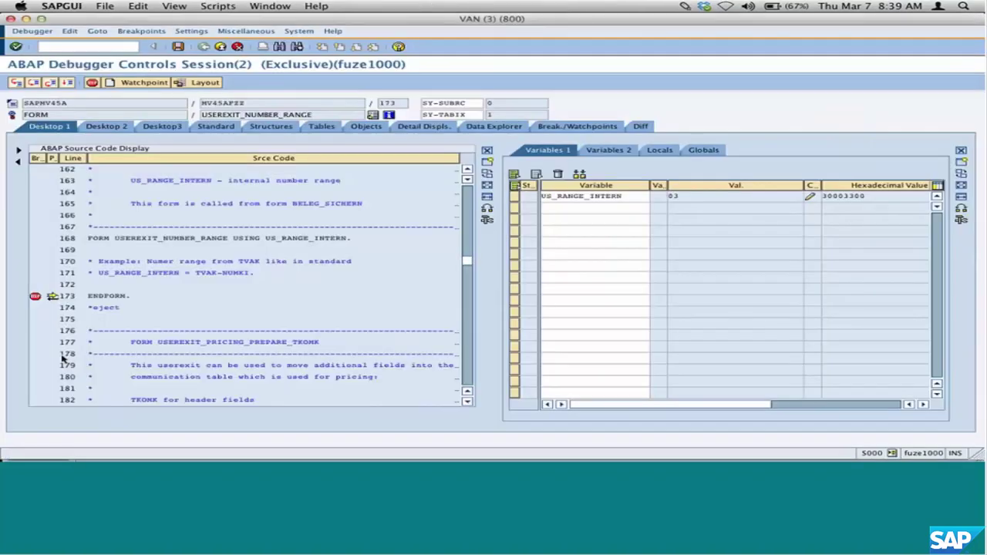
Compare the current numbers of intervals 01 and 03 in the SD Documents number ranges, leaving both rows deselected.
double_click(229, 271)
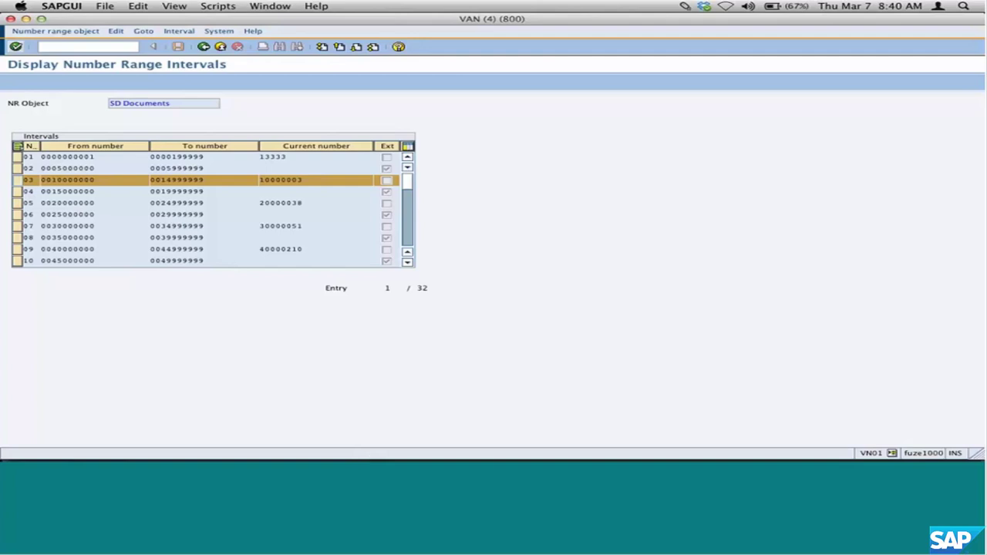
left_click_drag(290, 156, 260, 157)
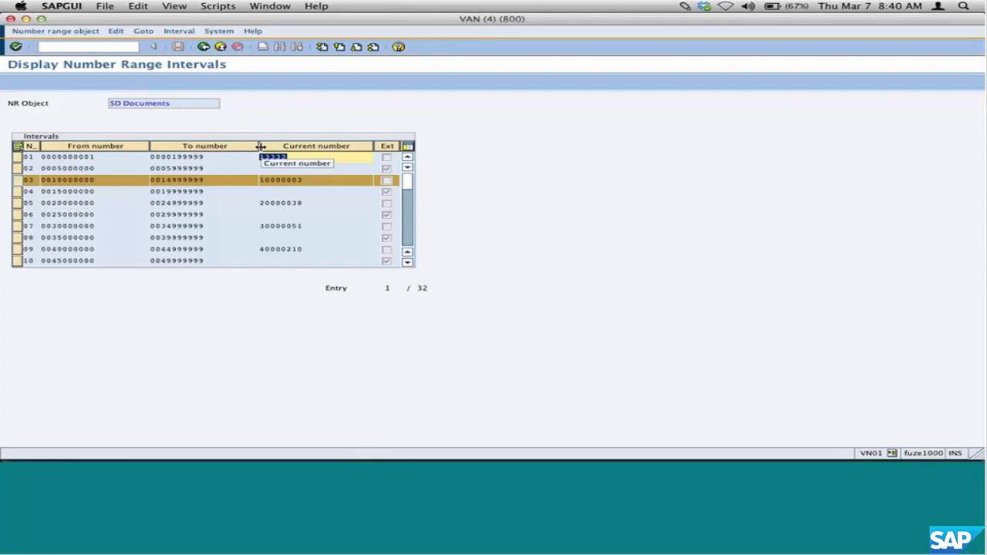
left_click(285, 183)
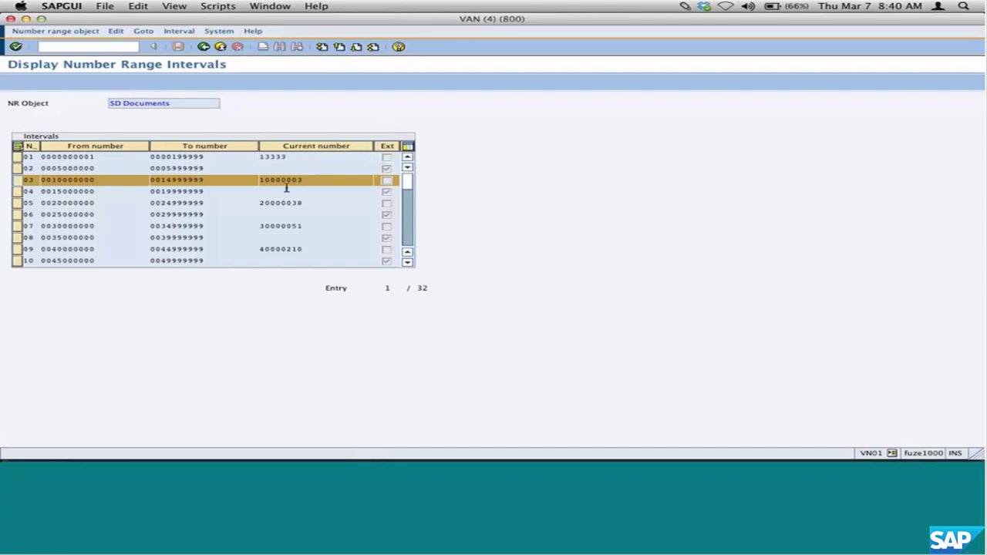
left_click_drag(294, 179, 260, 177)
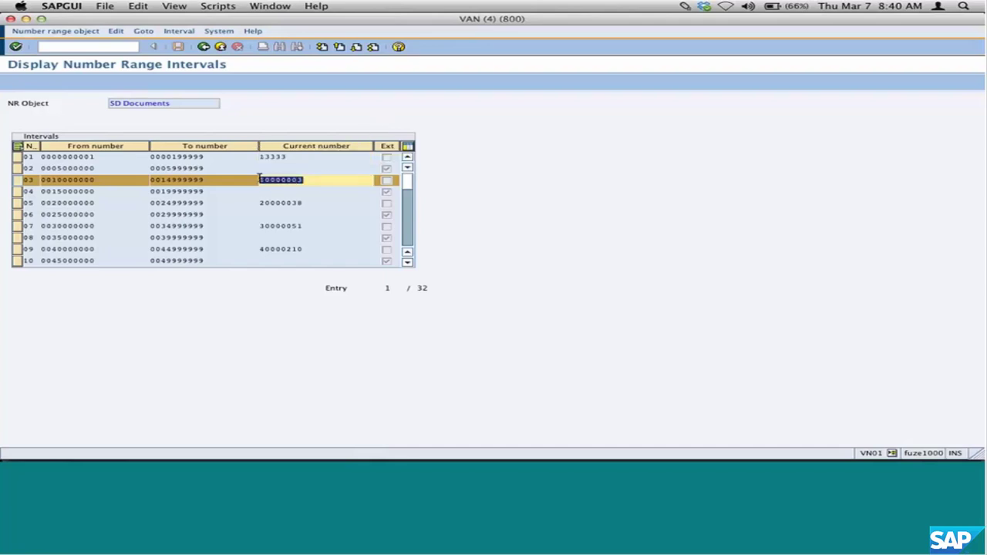
left_click(17, 157)
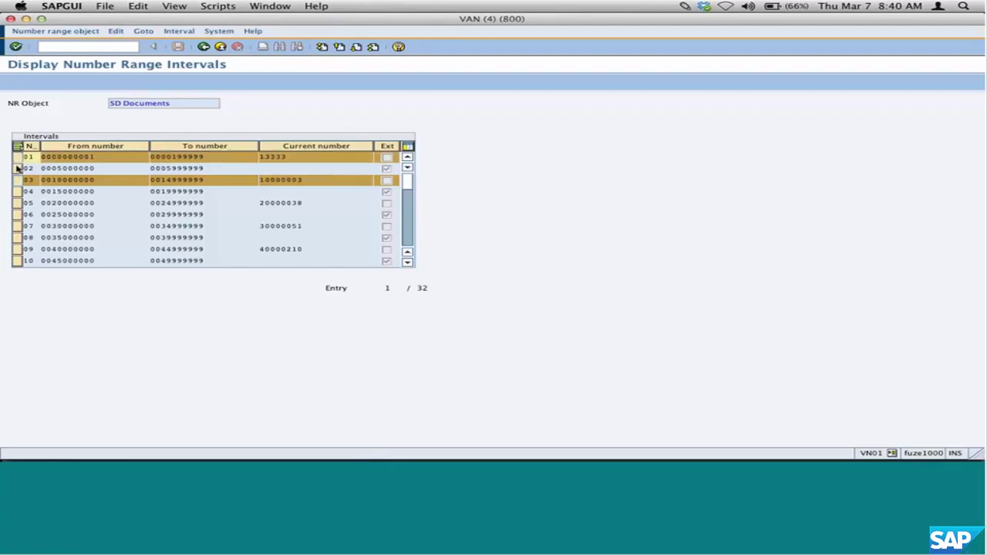
left_click(17, 181)
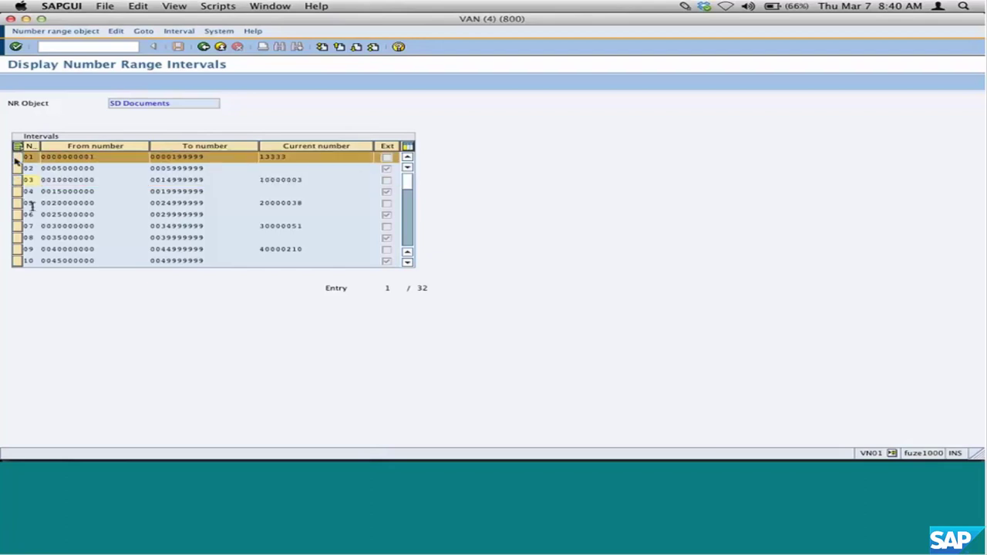
left_click(16, 158)
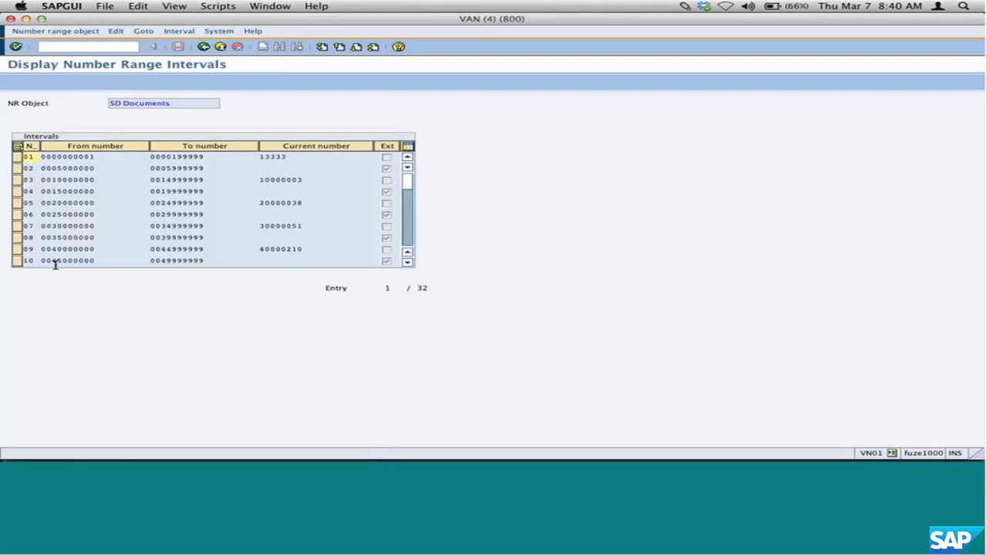
key("super+Tab")
key("super+Tab")
key("super+Tab")
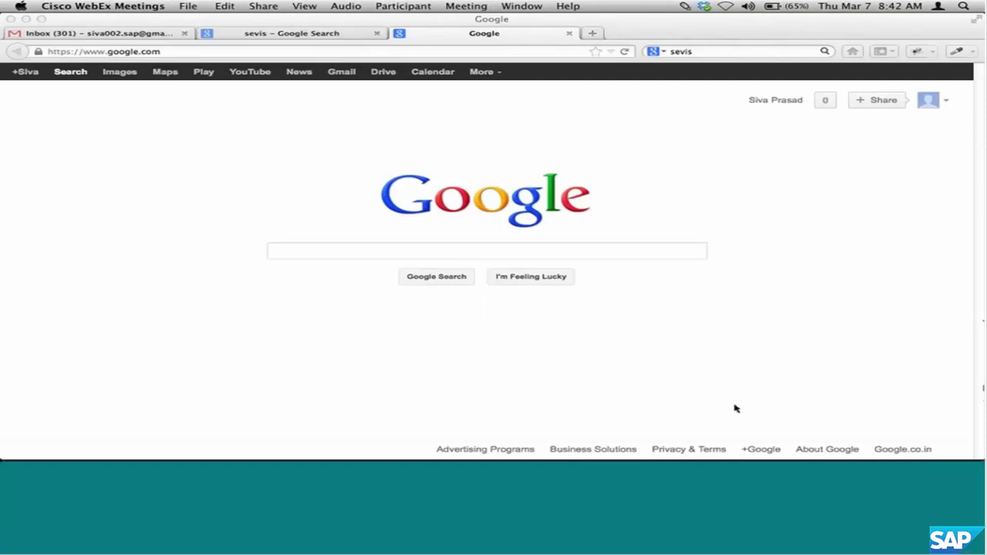
key("super+Tab")
key("super+Tab")
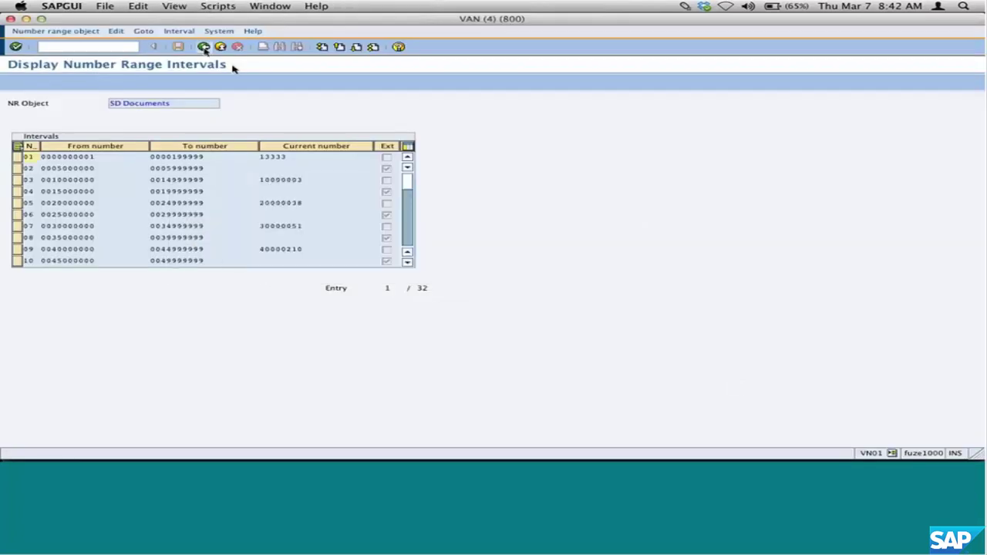
Leave the SD document number ranges and start SAP Easy Access.
left_click(204, 47)
left_click(203, 47)
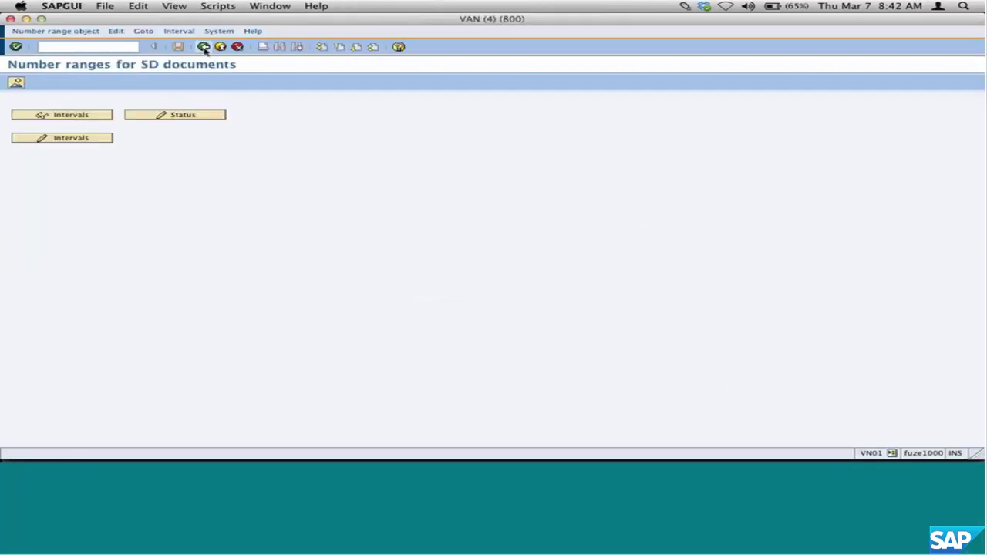
left_click(204, 47)
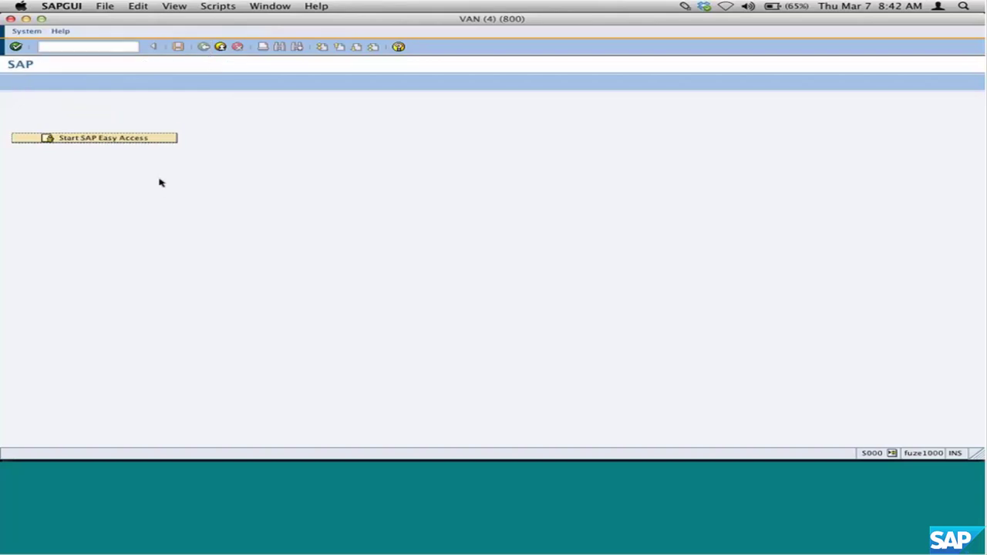
left_click(116, 137)
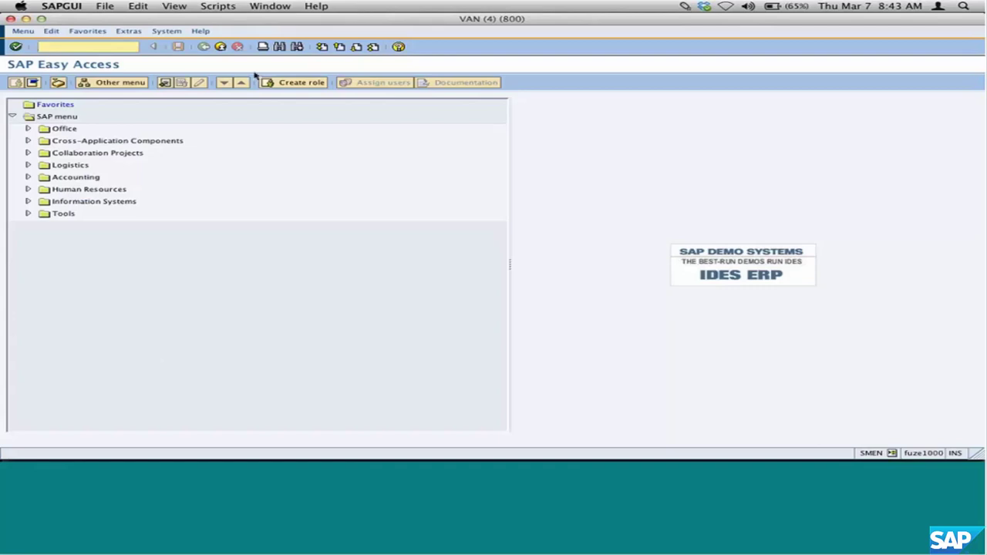
Start transaction VA01 and open a standard order of type OR with the proposed organizational data.
type("va01")
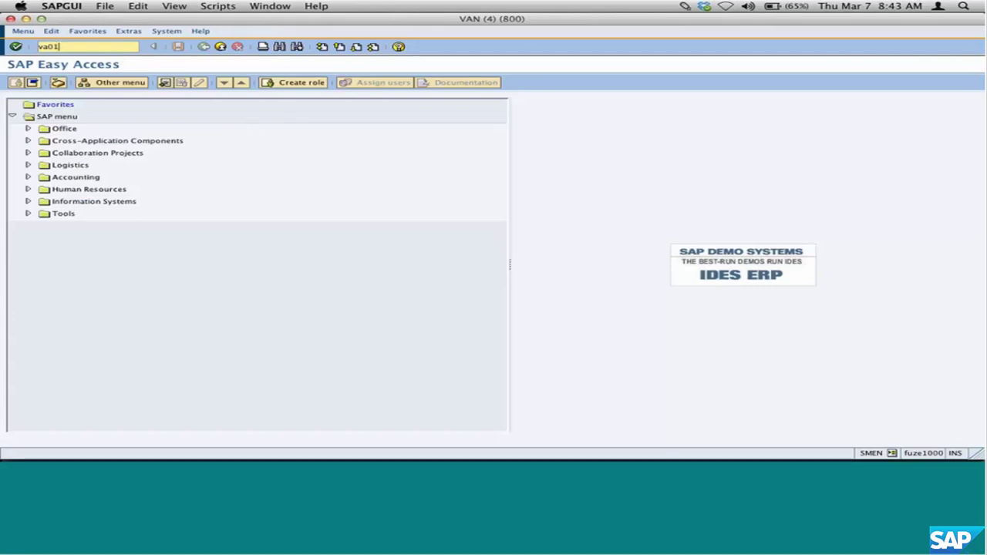
key("Return")
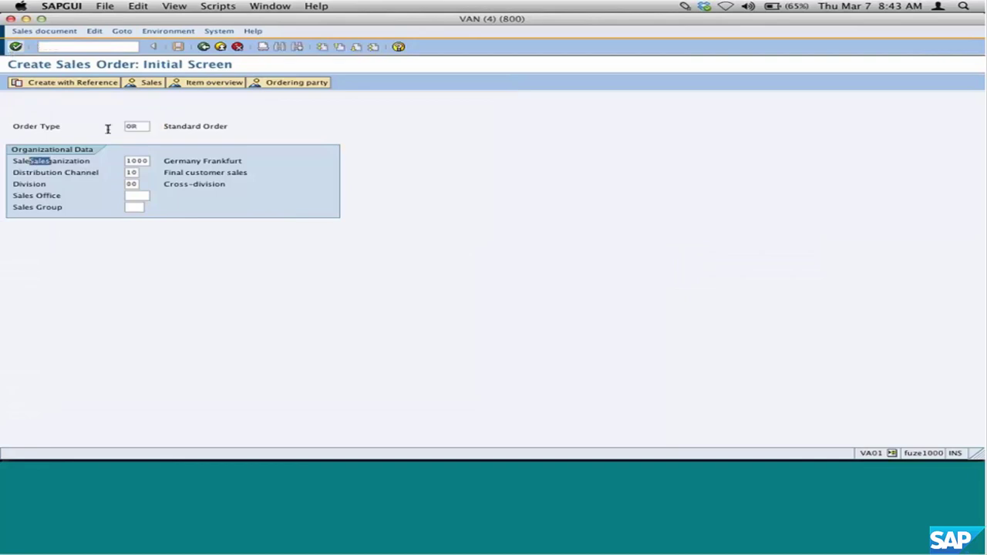
key("Return")
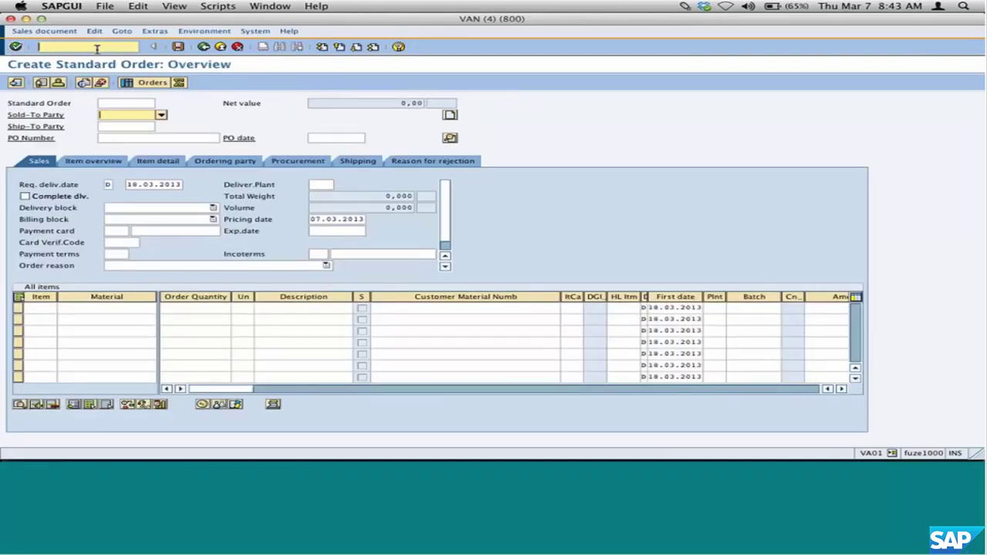
key("Return")
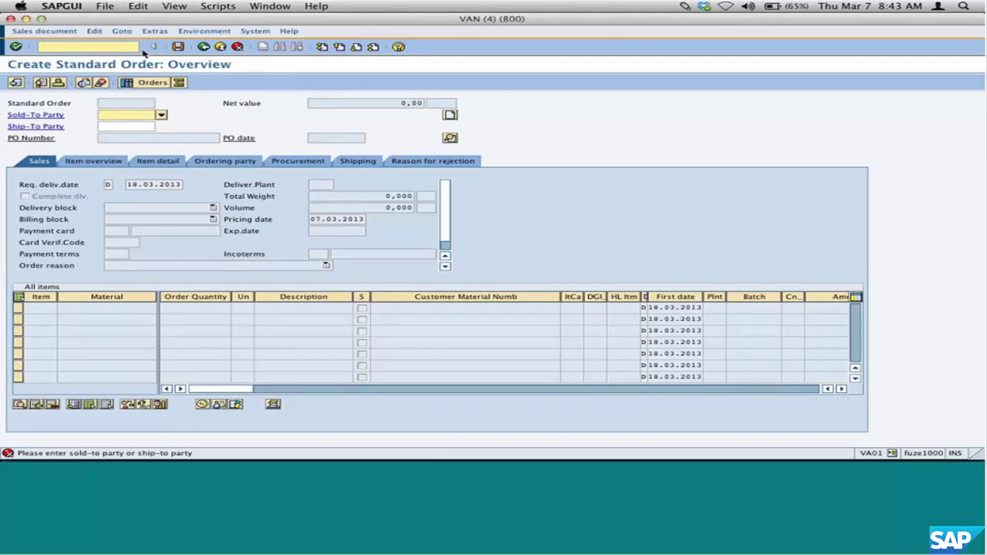
Enter the sold-to party number, switch on debugging with /h, and process the order so that the ABAP debugger starts.
left_click(142, 48)
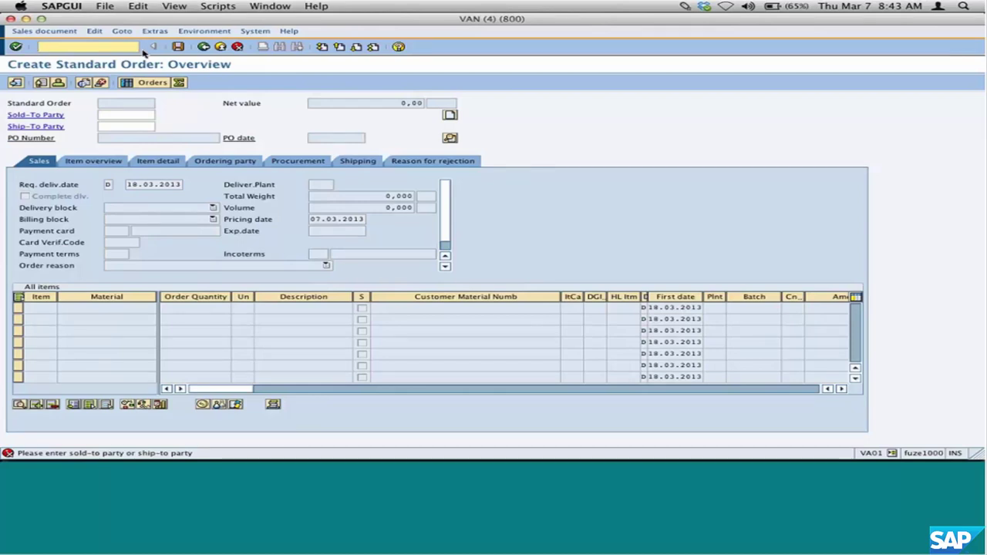
type("/")
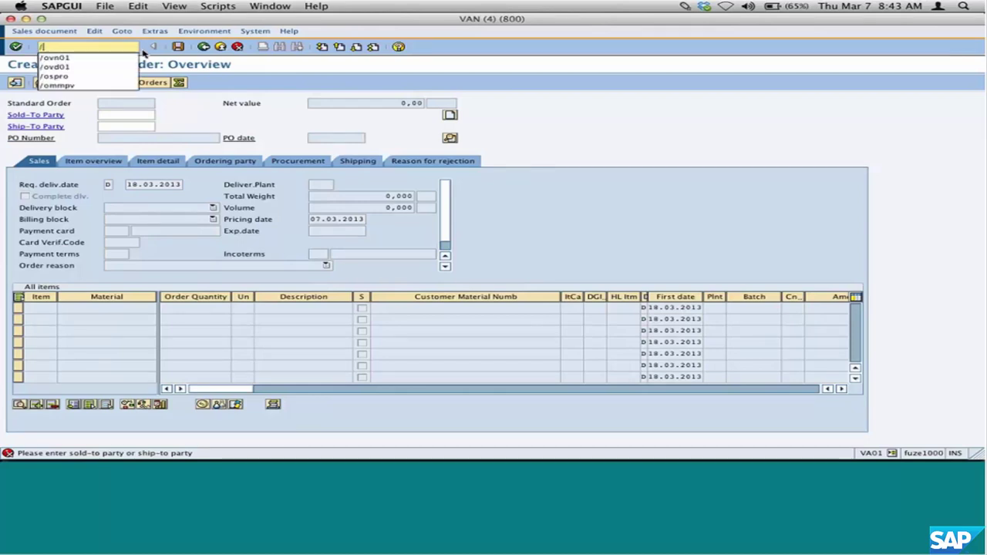
type("n")
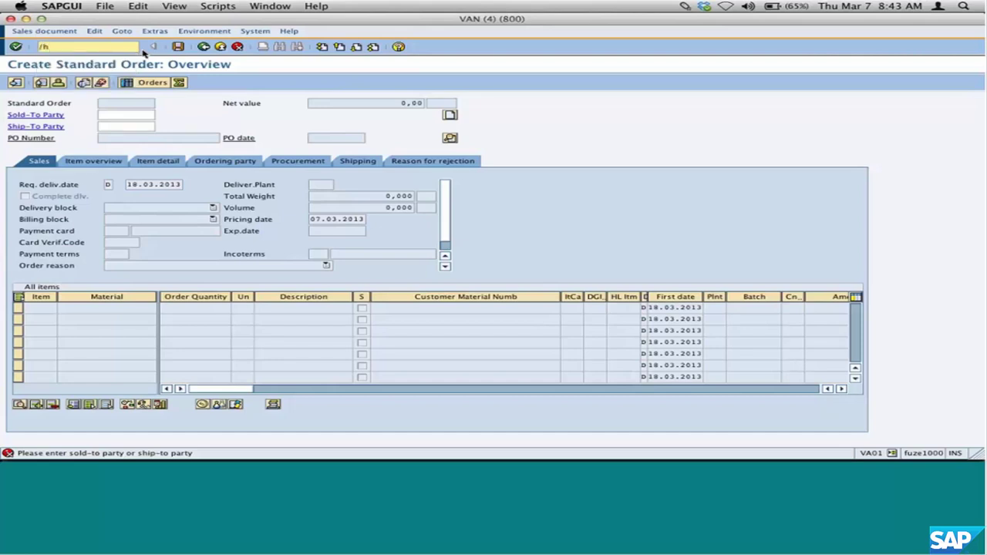
left_click(131, 112)
type("1000")
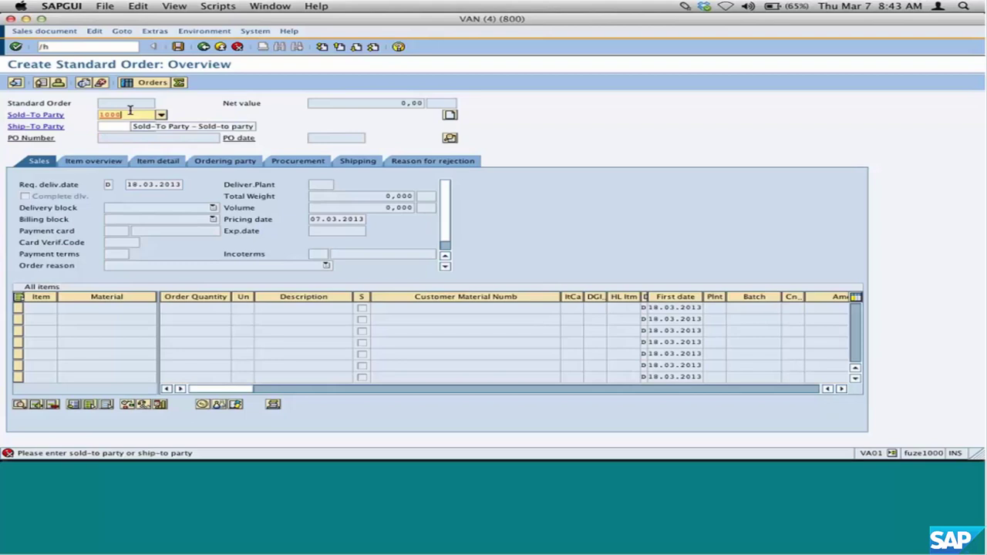
left_click(65, 46)
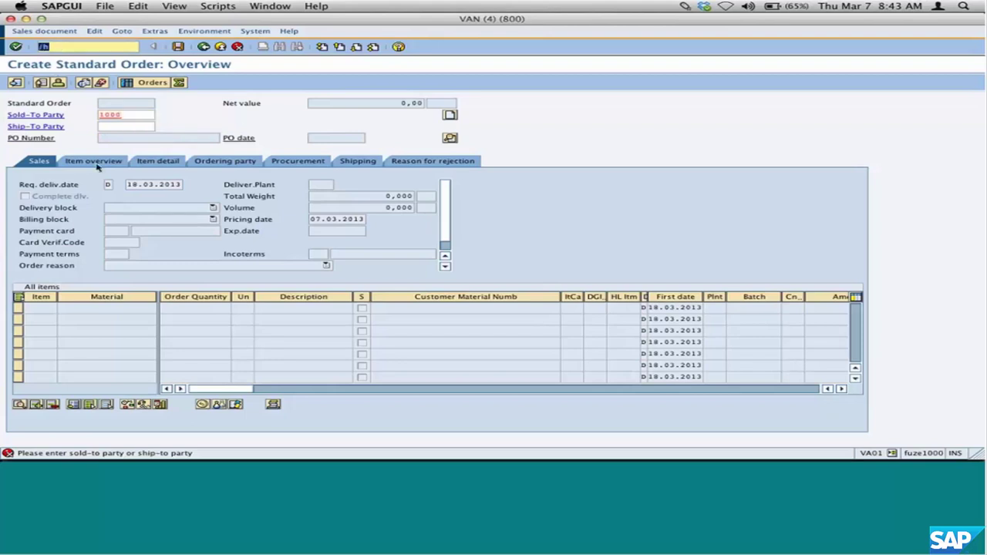
left_click(15, 46)
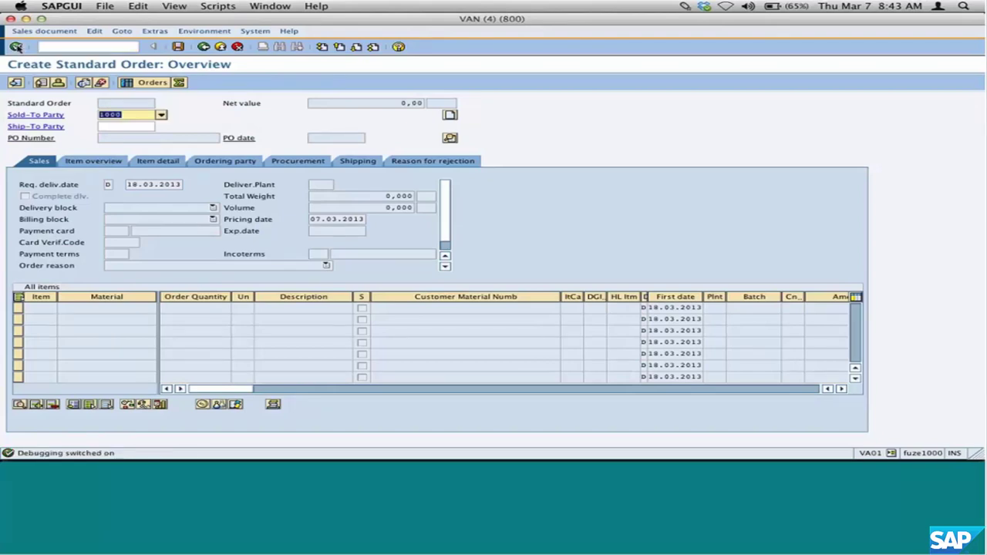
left_click(17, 47)
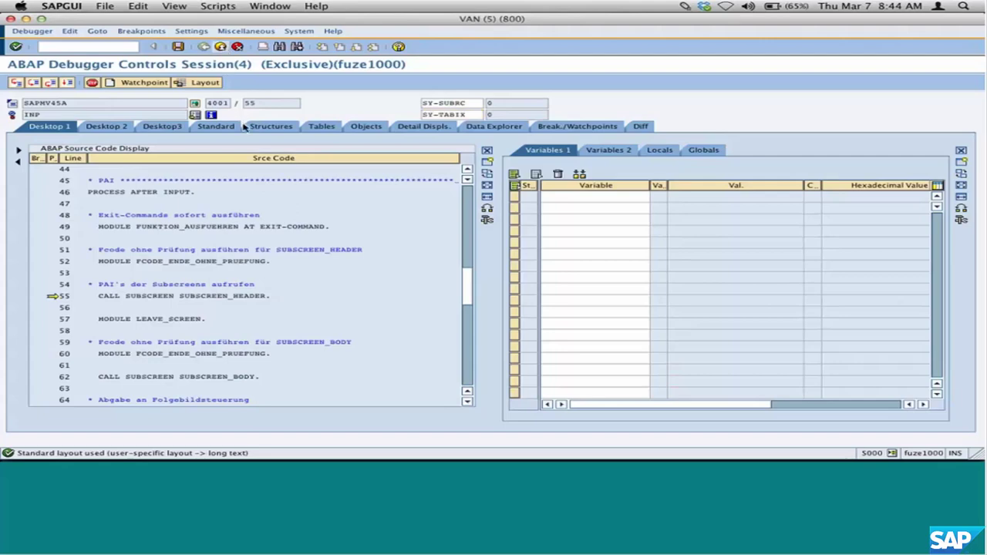
Stop the ABAP debugger and exit the debugged application to return to SAP Easy Access.
key("shift+F3")
left_click(286, 153)
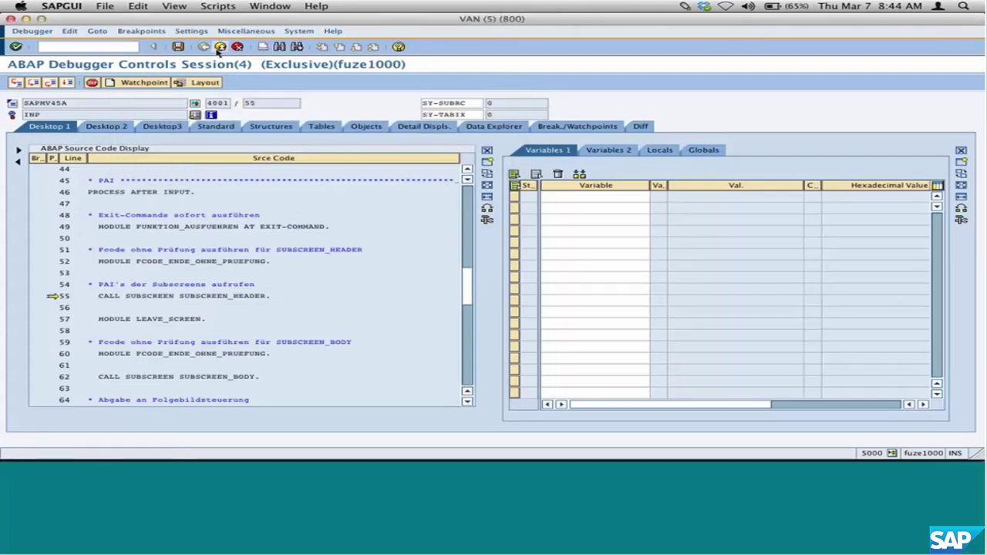
left_click(220, 47)
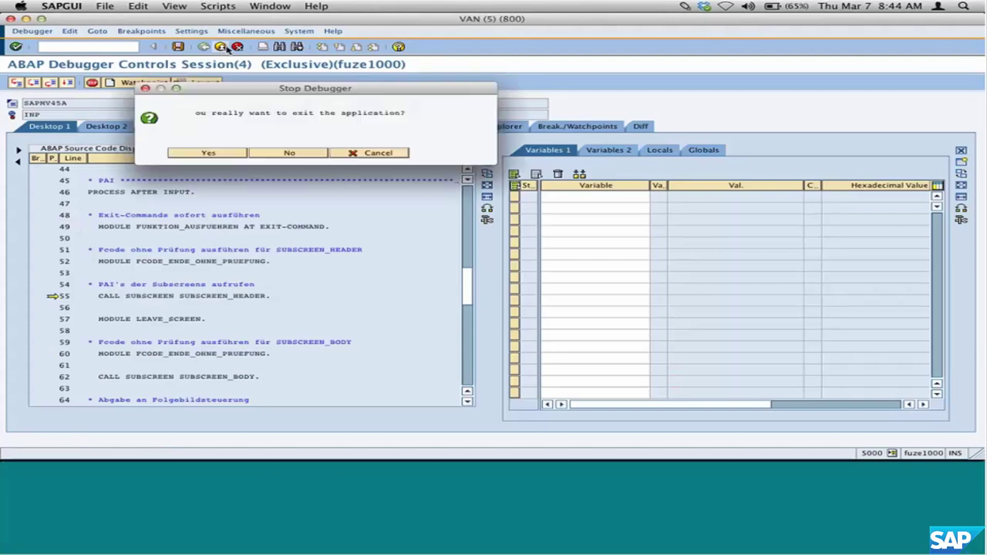
left_click(308, 153)
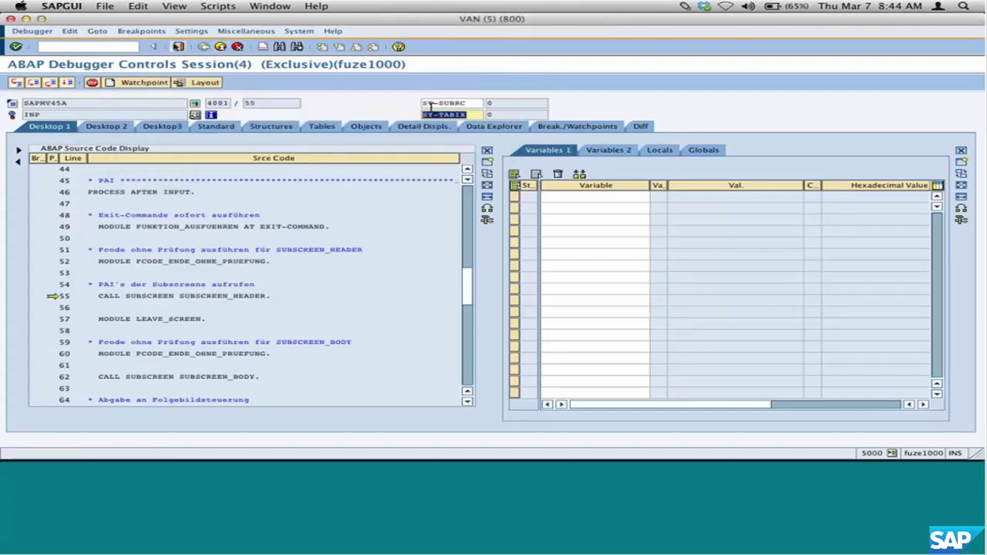
left_click(236, 48)
left_click(210, 153)
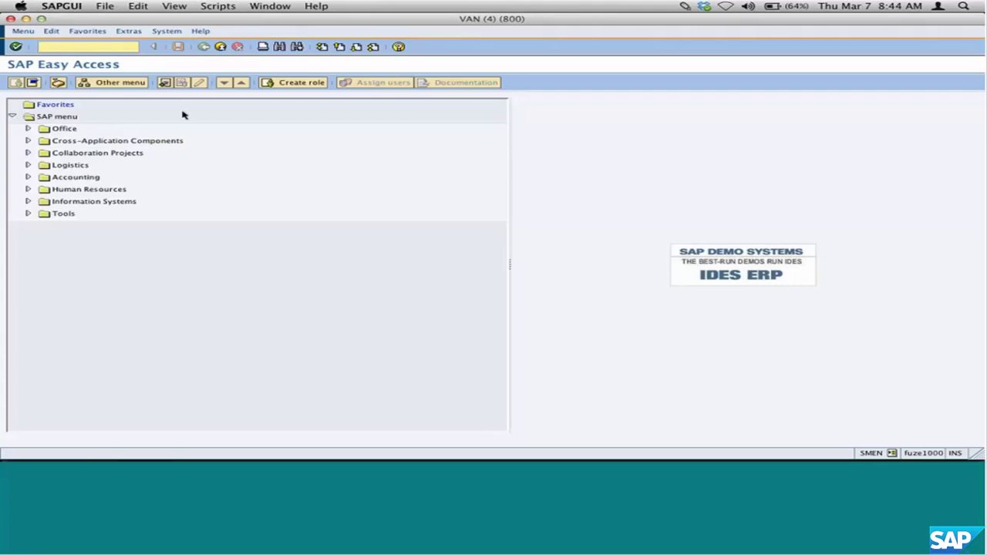
Enter the debugging command /h on the SAP Easy Access screen.
type("/h")
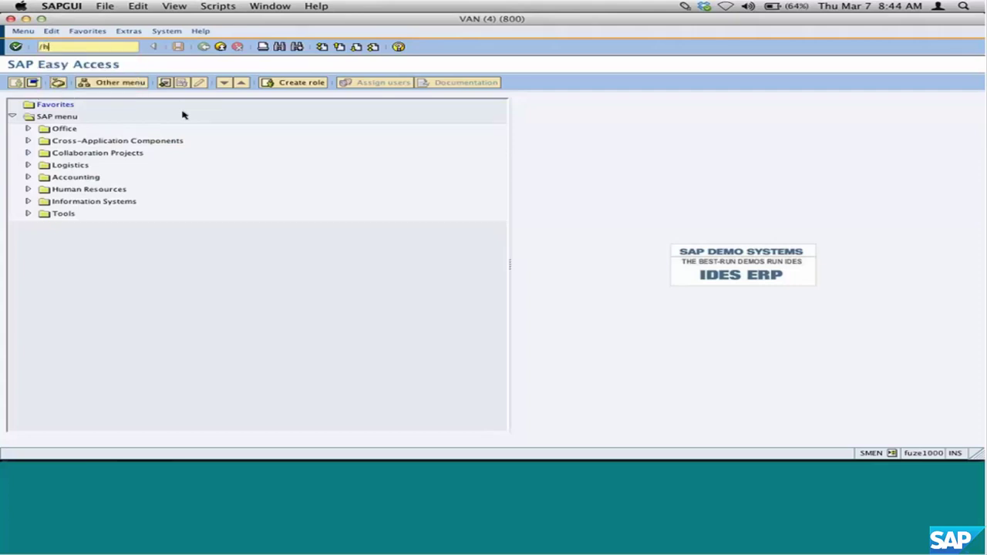